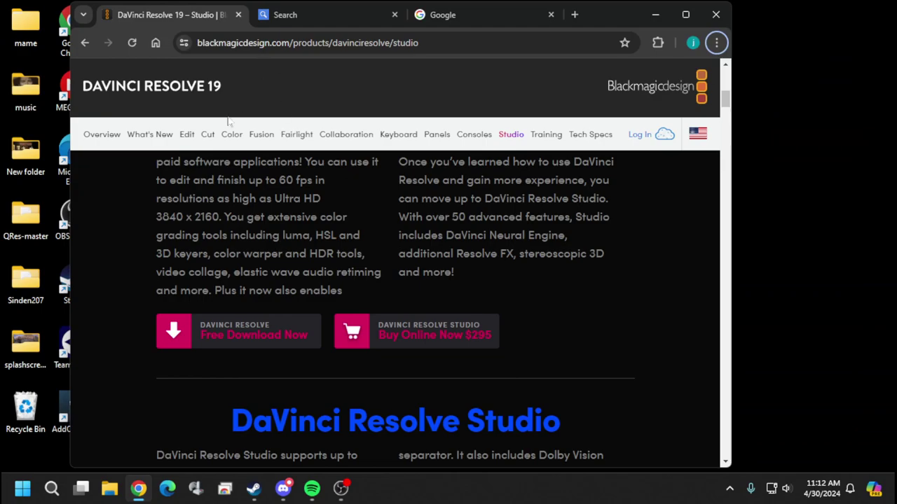
Close the Chrome window showing the DaVinci Resolve Studio page on the Blackmagic site.
left_click(461, 42)
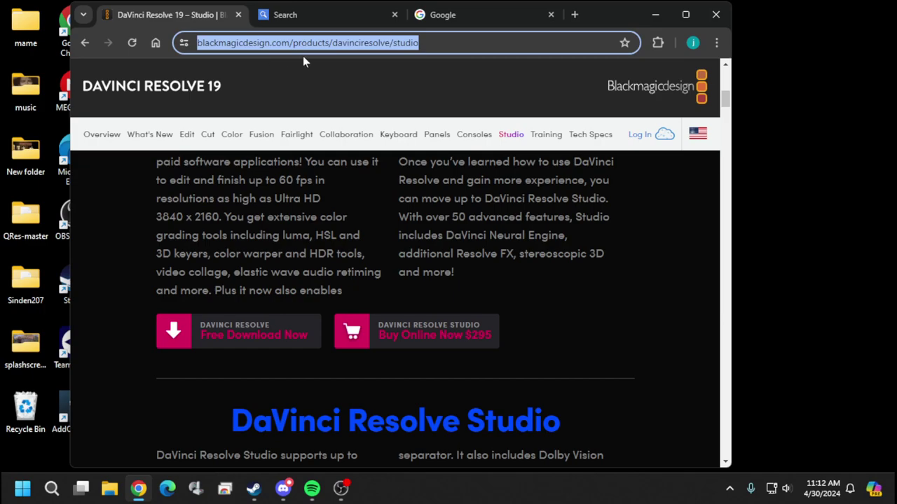
left_click(379, 83)
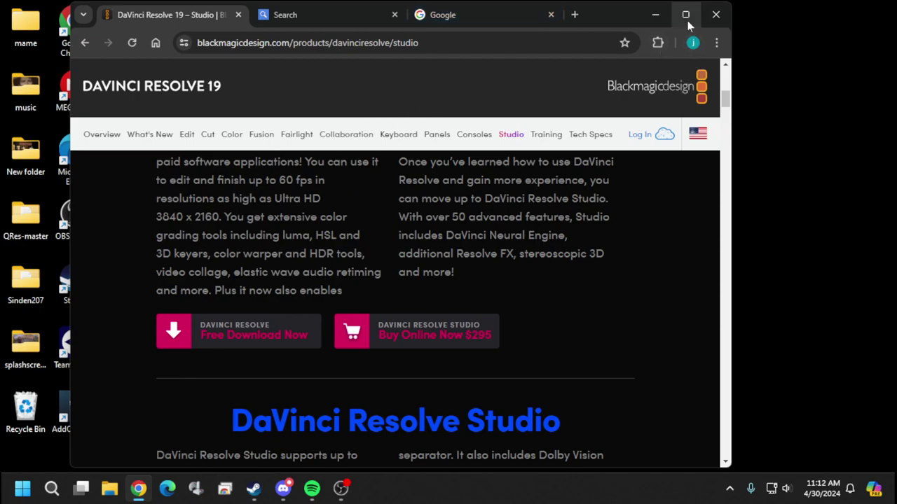
left_click(711, 17)
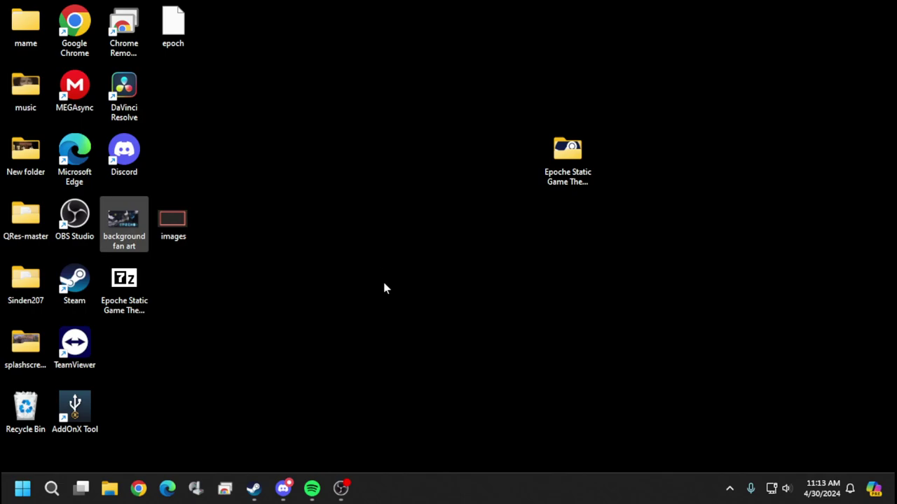
Bring back the remove.bg browser, shift it right, and preview images.jpg in Photos.
key("alt+Tab")
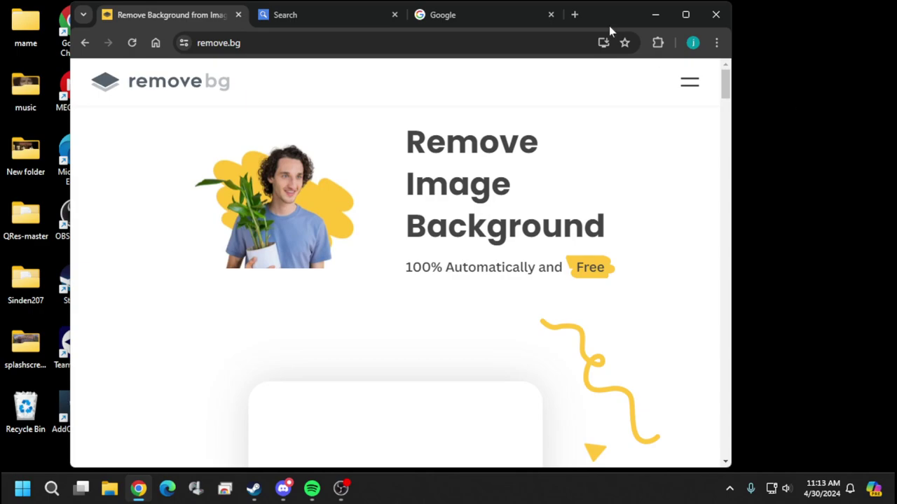
left_click_drag(614, 12, 777, 18)
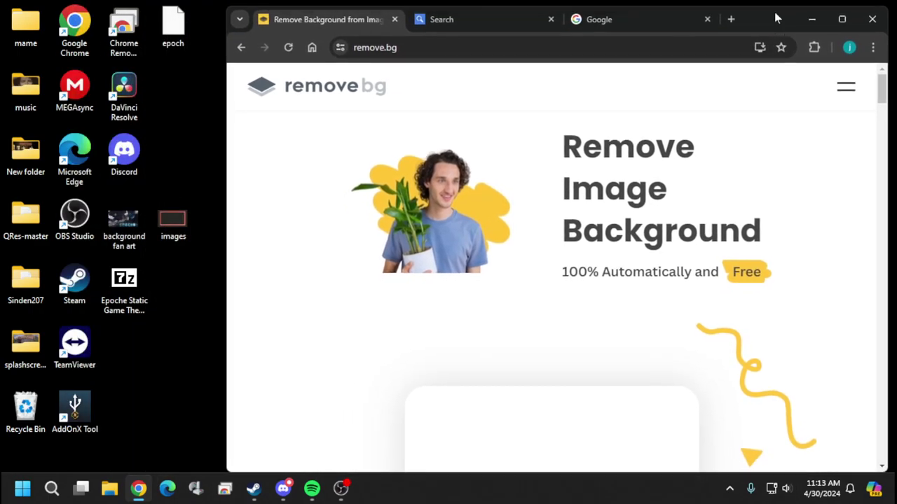
left_click(141, 301)
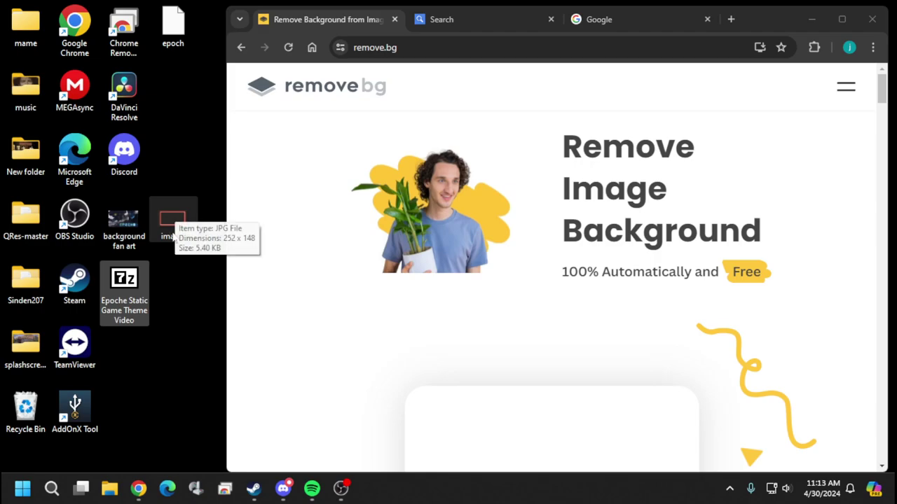
left_click_drag(174, 222, 198, 223)
double_click(161, 229)
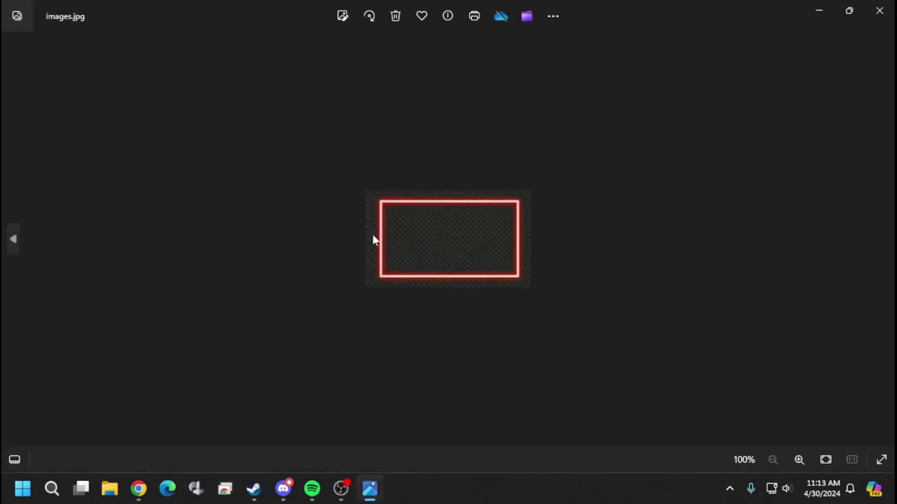
left_click(879, 11)
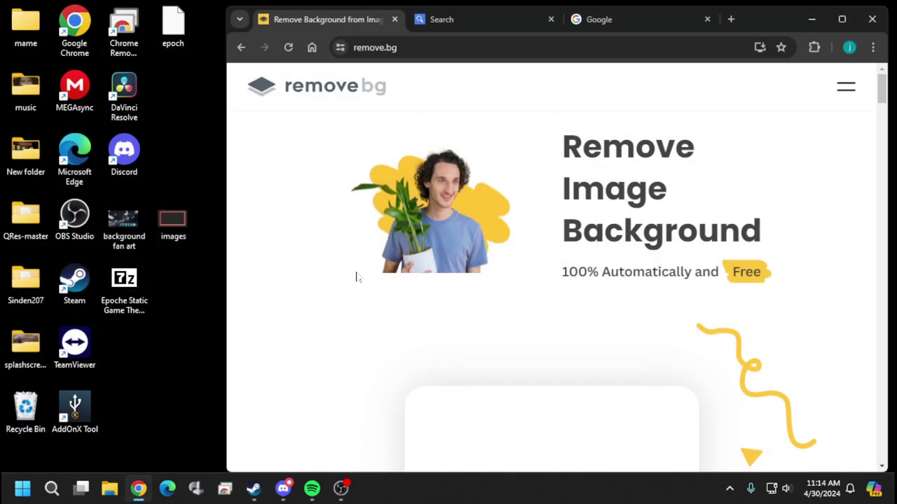
Remove the background of images.jpg on remove.bg, download images-removebg-preview.png, and minimize Chrome.
left_click_drag(186, 232, 491, 183)
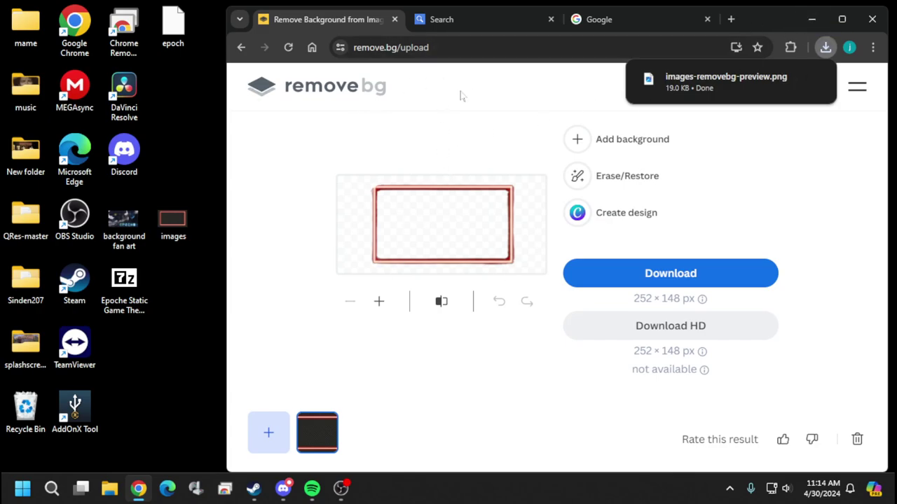
left_click(812, 21)
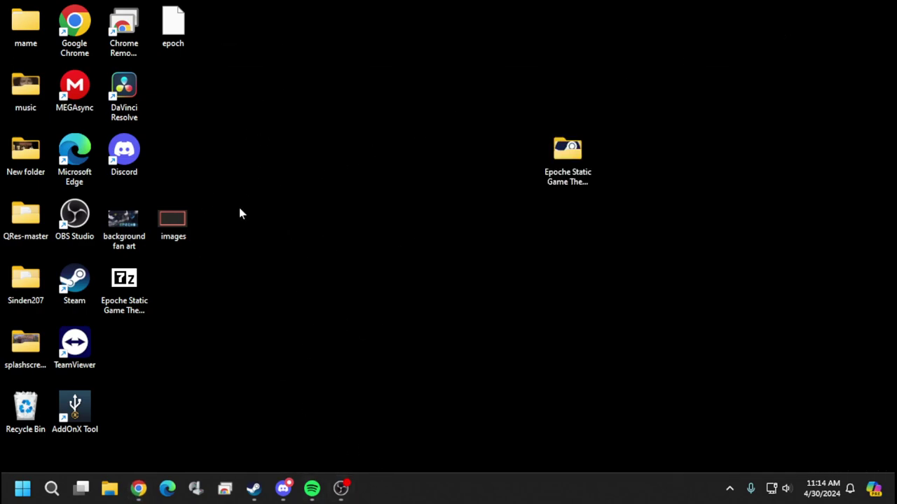
Launch DaVinci Resolve, open Untitled Project on the Edit page, and switch to single viewer mode.
double_click(135, 86)
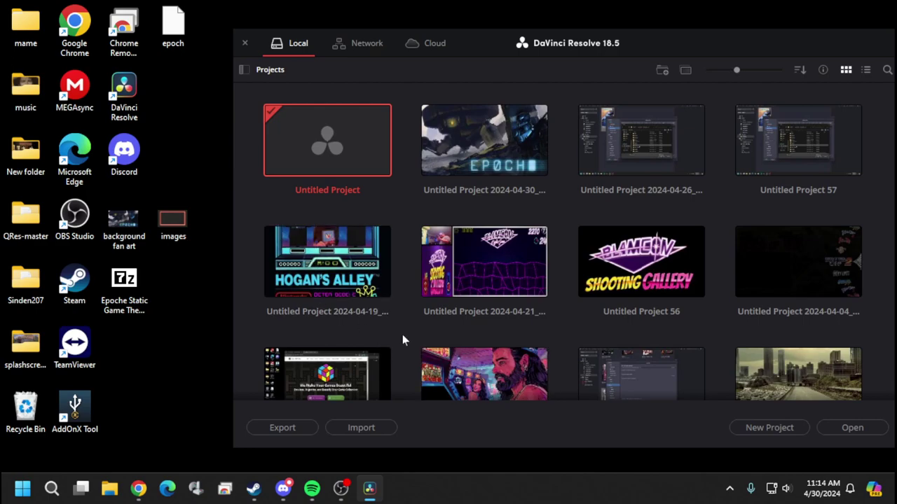
double_click(354, 143)
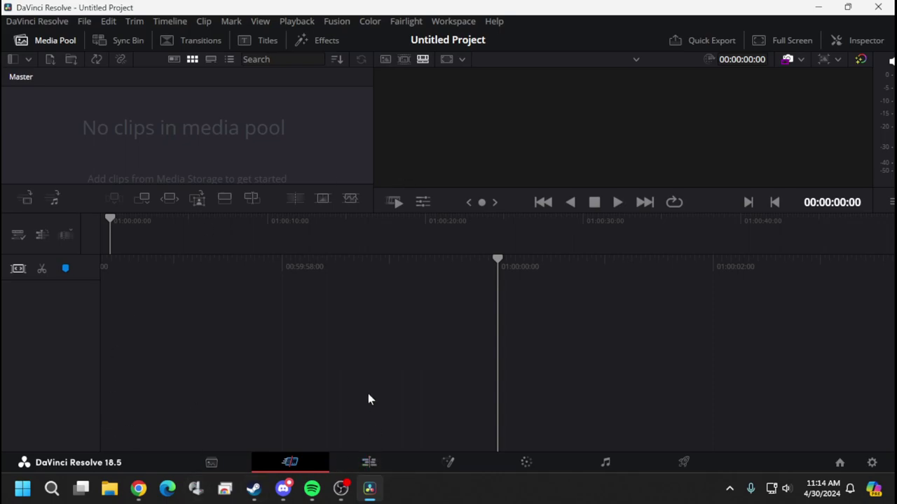
left_click(223, 460)
left_click(302, 465)
left_click(367, 463)
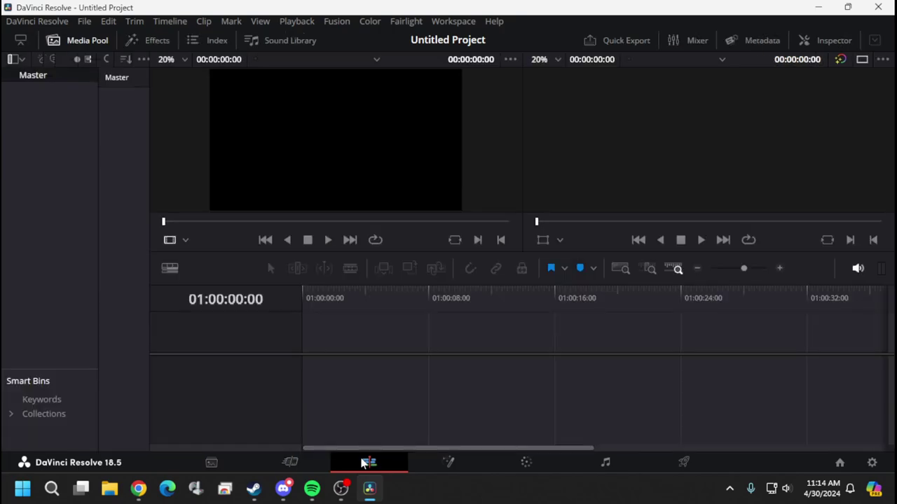
left_click(447, 461)
left_click(374, 463)
left_click(861, 62)
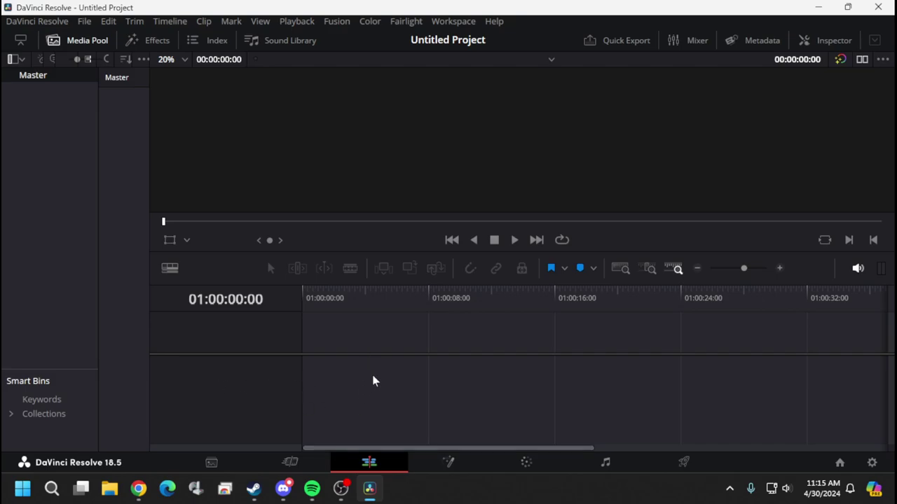
Open the Epoche Static Game Theme Video archive in 7-Zip and try dropping its six files into Resolve.
key("super+e")
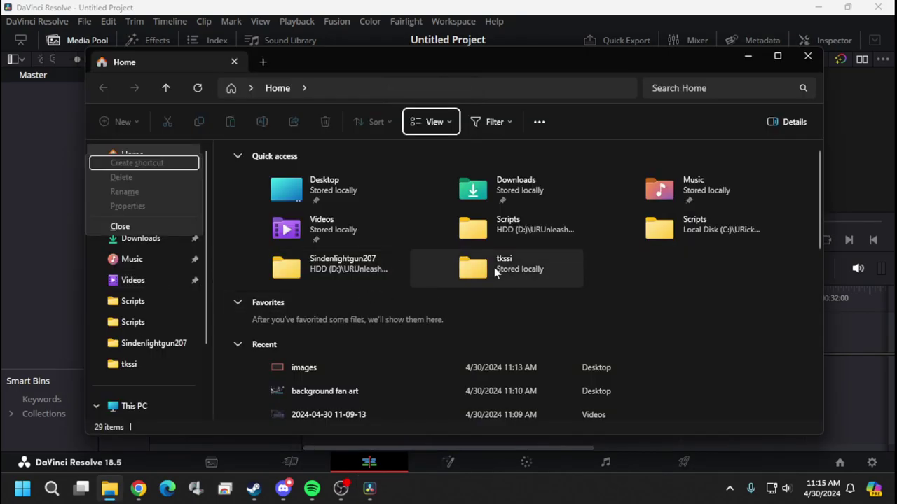
scroll(363, 258, "down", 2)
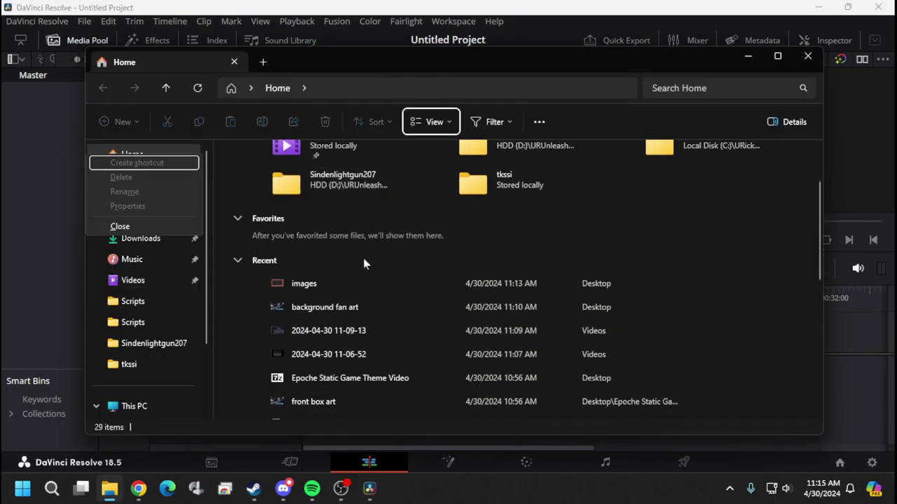
double_click(384, 379)
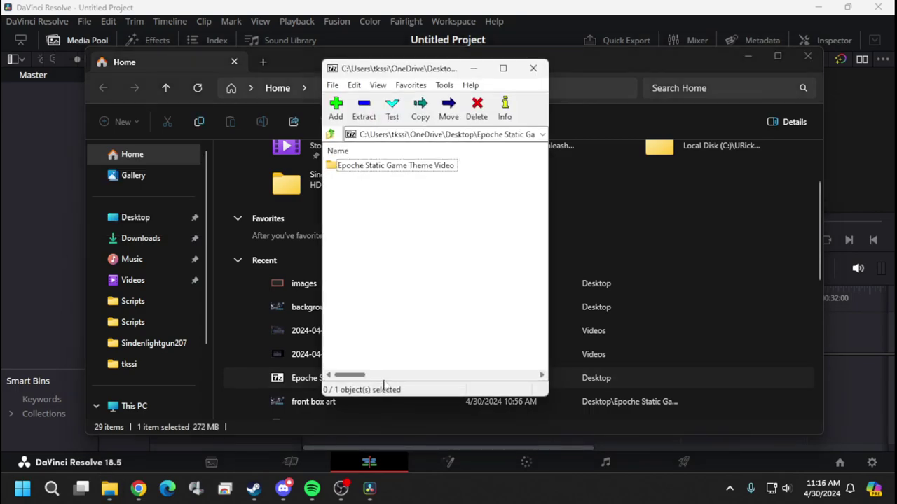
double_click(385, 166)
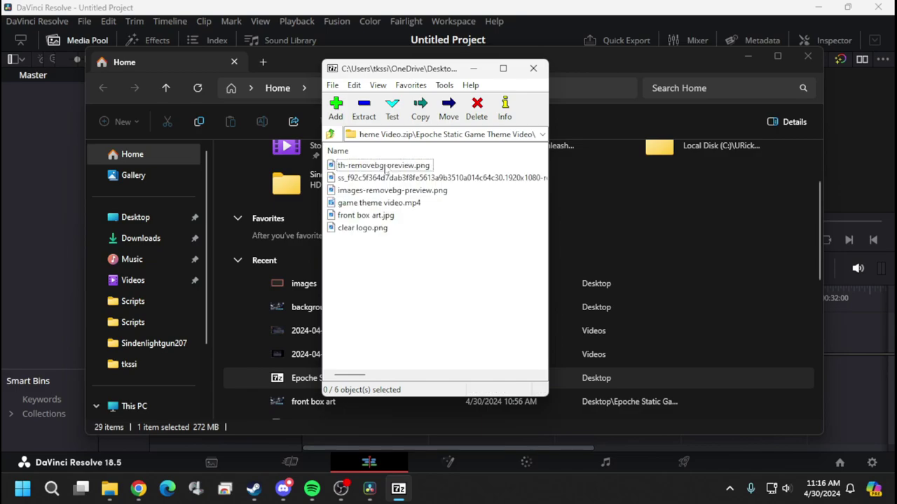
left_click_drag(341, 266, 443, 162)
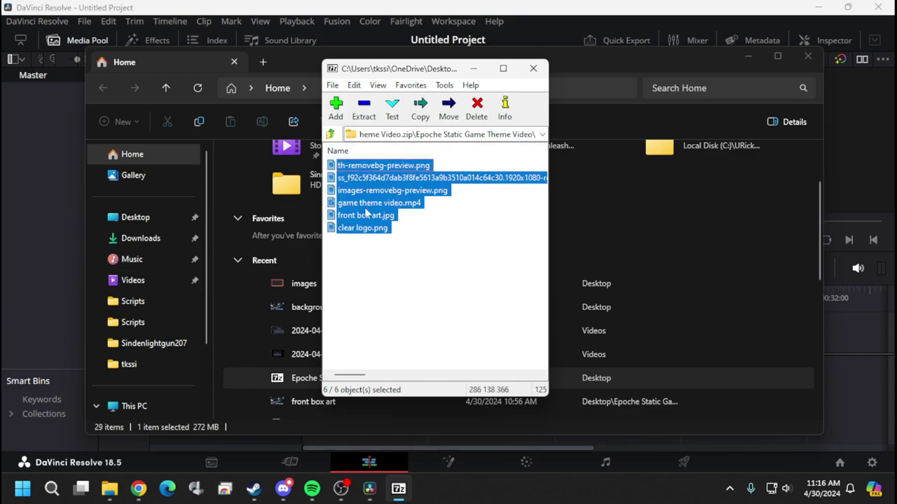
left_click_drag(42, 228, 42, 223)
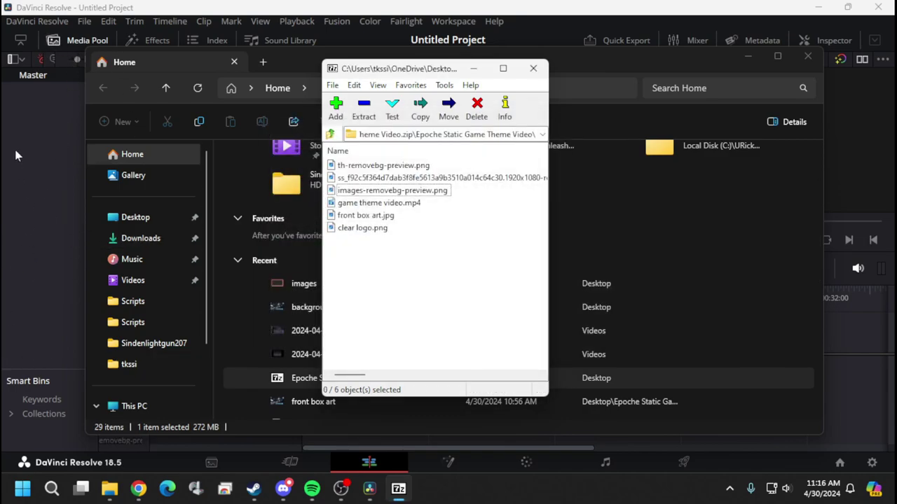
left_click(473, 69)
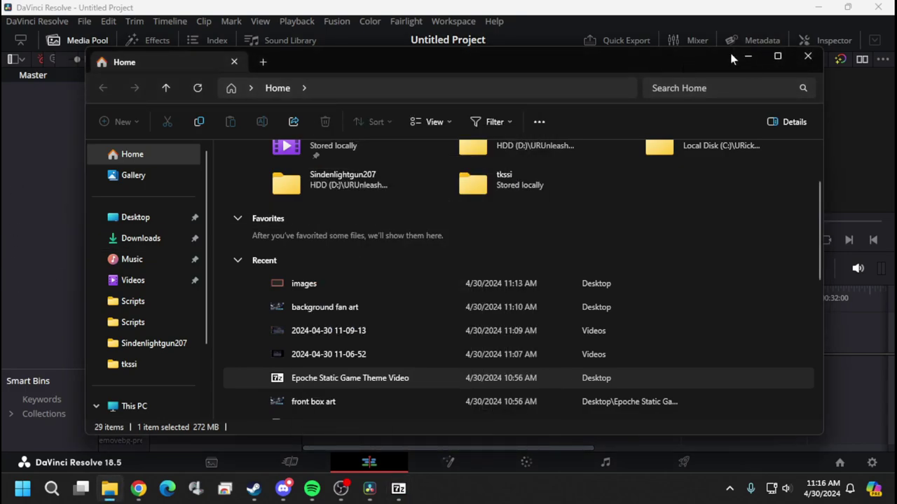
left_click(747, 55)
left_click(139, 142)
Drag all six archived files out of 7-Zip onto the desktop.
key("super+d")
left_click(398, 488)
left_click_drag(352, 249, 443, 166)
left_click_drag(388, 179, 193, 440)
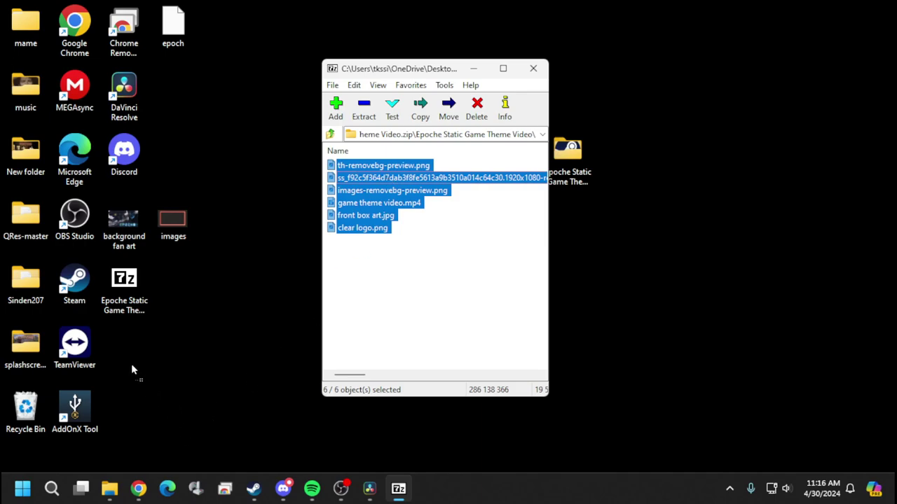
left_click_drag(133, 370, 133, 369)
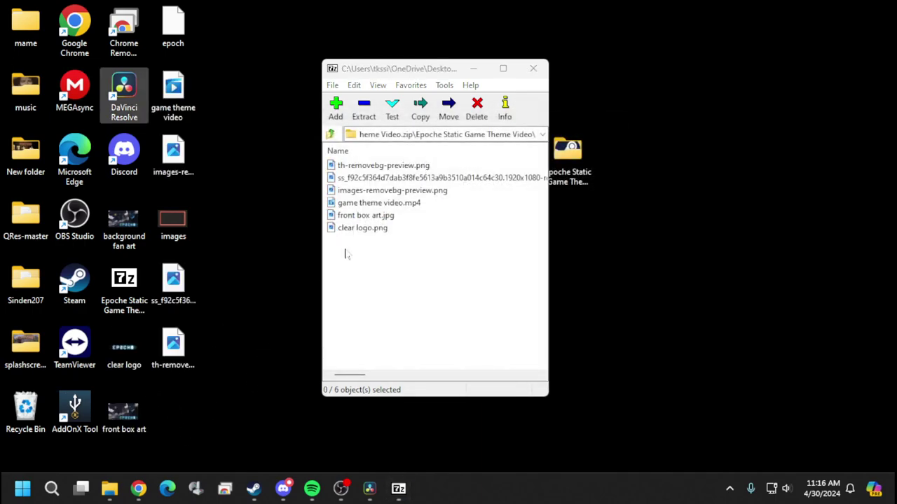
Return to Resolve and open the Import Media dialog at the Desktop folder.
left_click(474, 69)
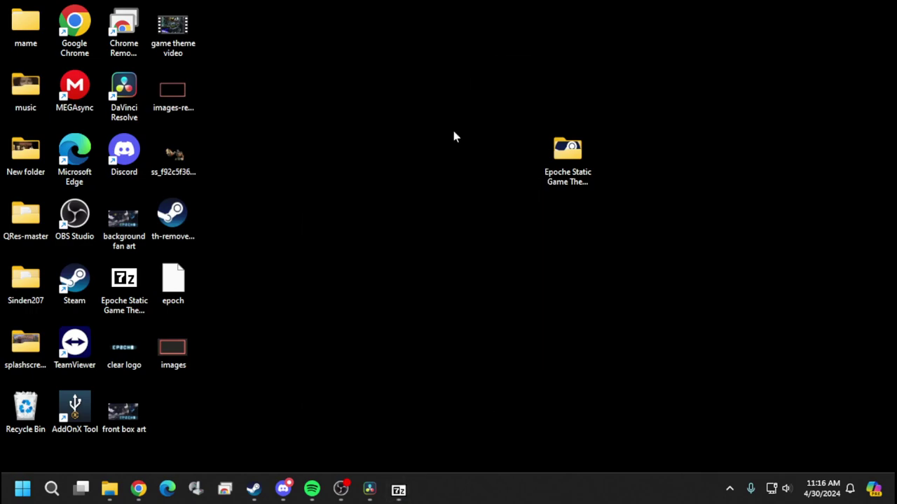
left_click(371, 489)
left_click(79, 22)
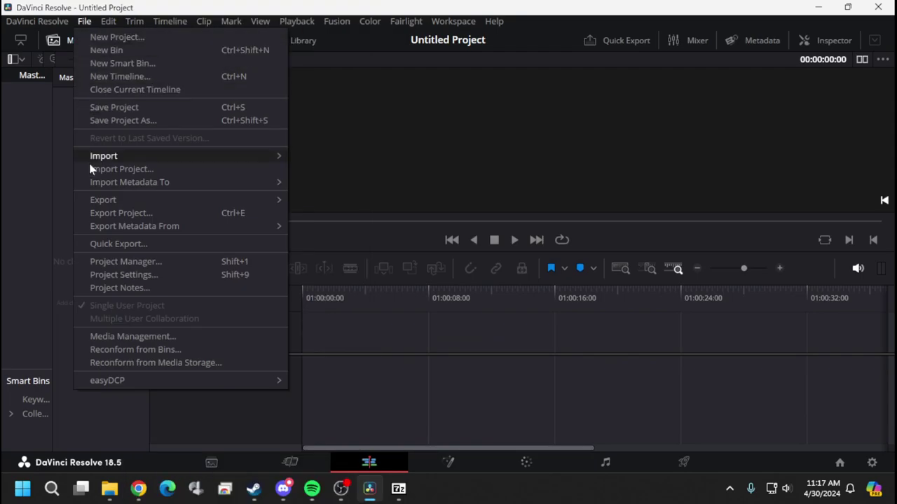
mouse_move(230, 158)
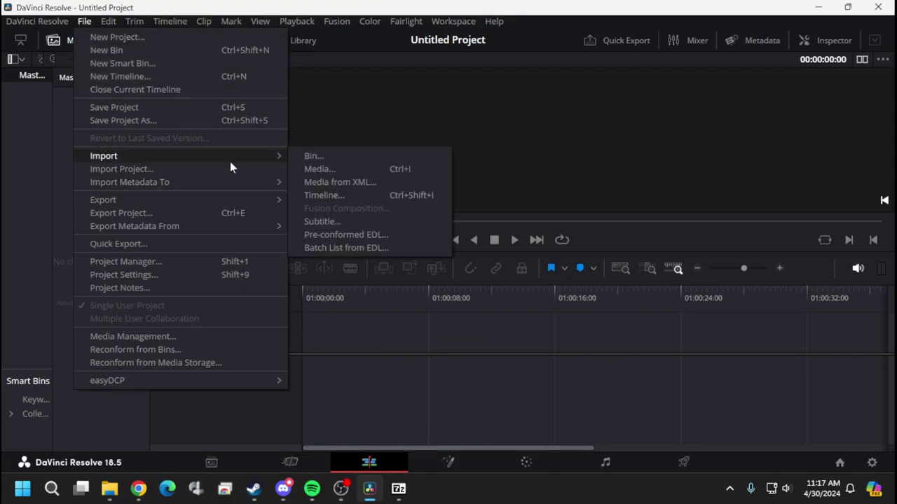
left_click(331, 168)
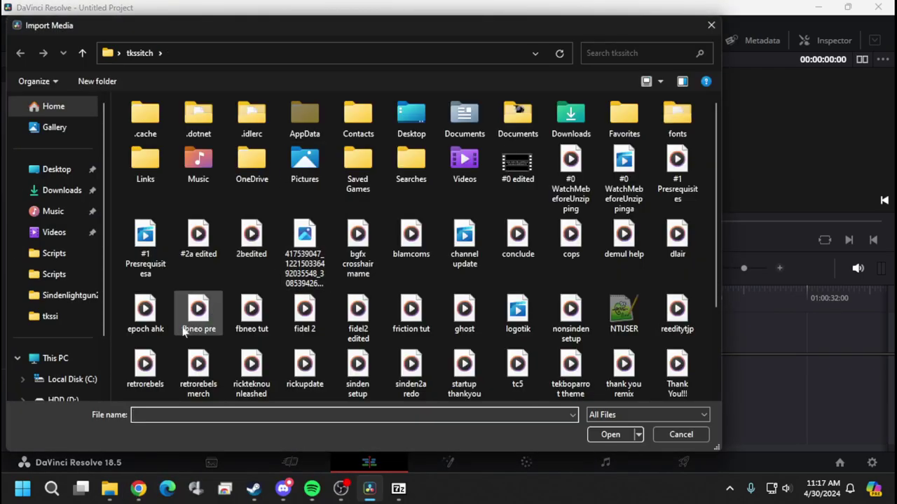
left_click(56, 169)
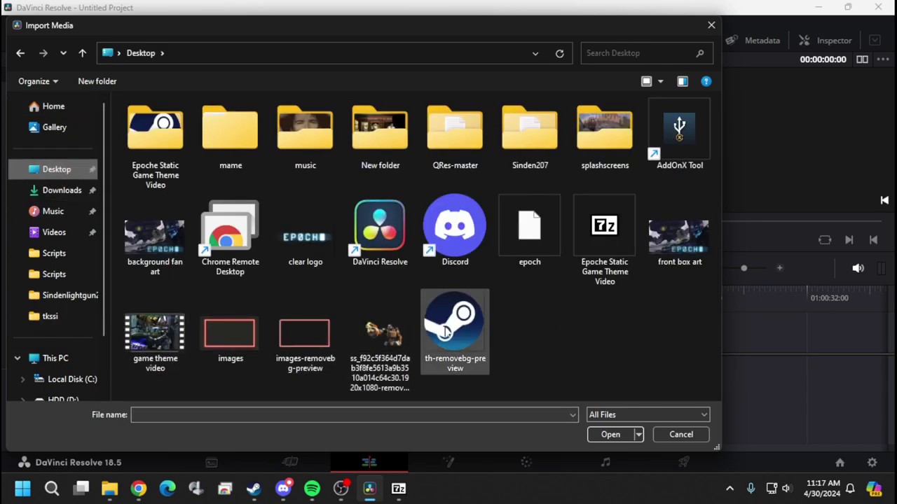
Import front box art, game theme video, images-removebg-preview, ss_ screenshot, th-removebg-preview and clear logo.
left_click(680, 244)
left_click(158, 334, "ctrl")
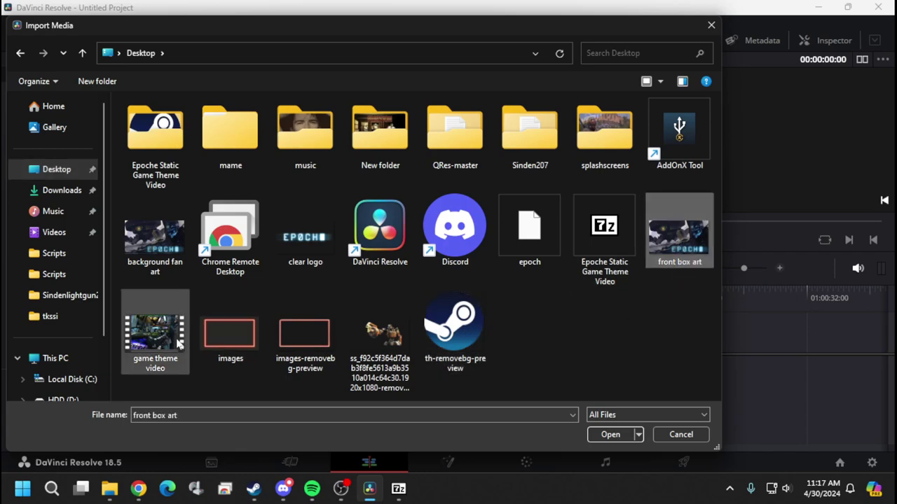
left_click(308, 338, "ctrl")
left_click(380, 333, "ctrl")
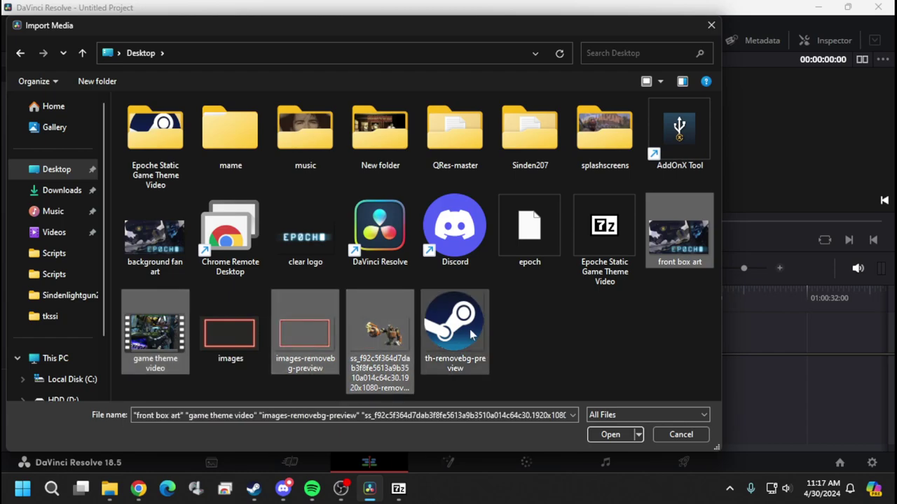
left_click(462, 325, "ctrl")
left_click(473, 229, "ctrl")
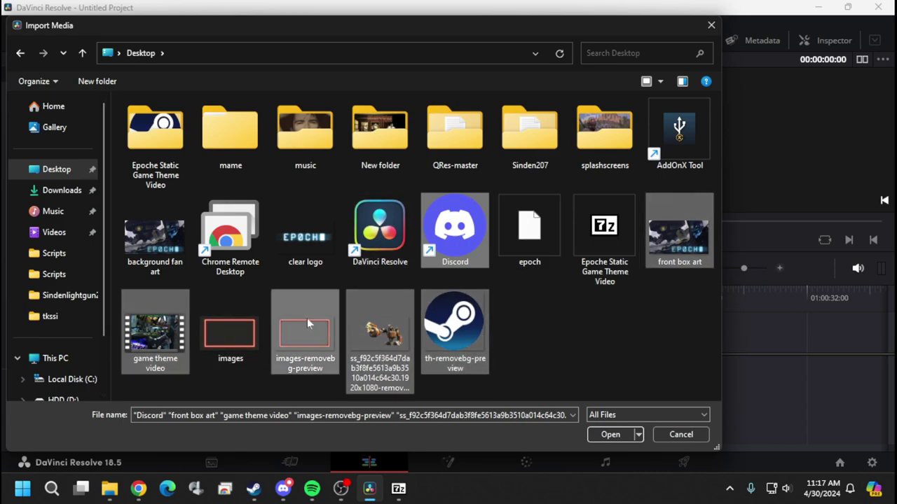
left_click(302, 248, "ctrl")
left_click(606, 435)
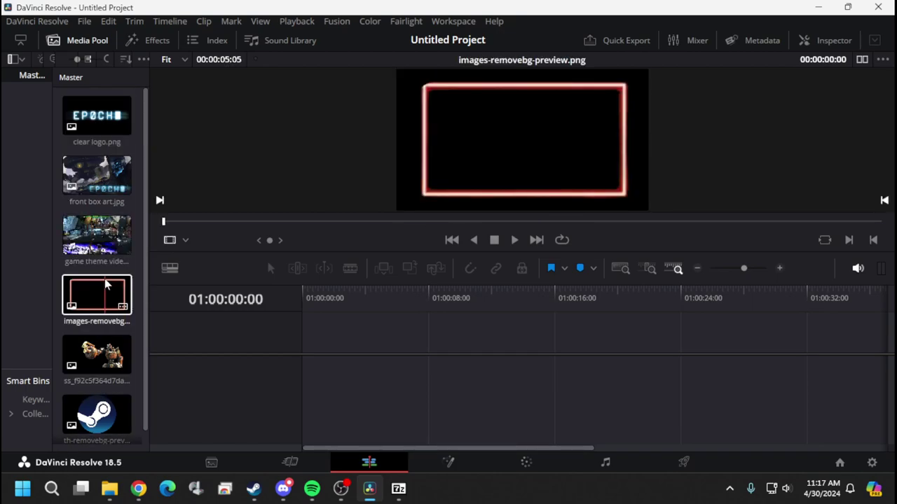
Place front box art.jpg on Video 1 and stretch it to about 30 seconds (00:00:30:12).
left_click(97, 177)
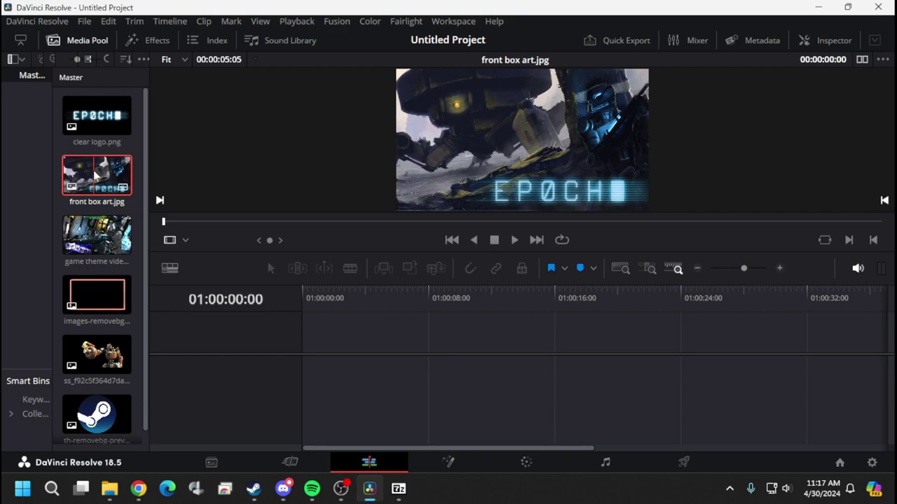
left_click_drag(94, 175, 308, 371)
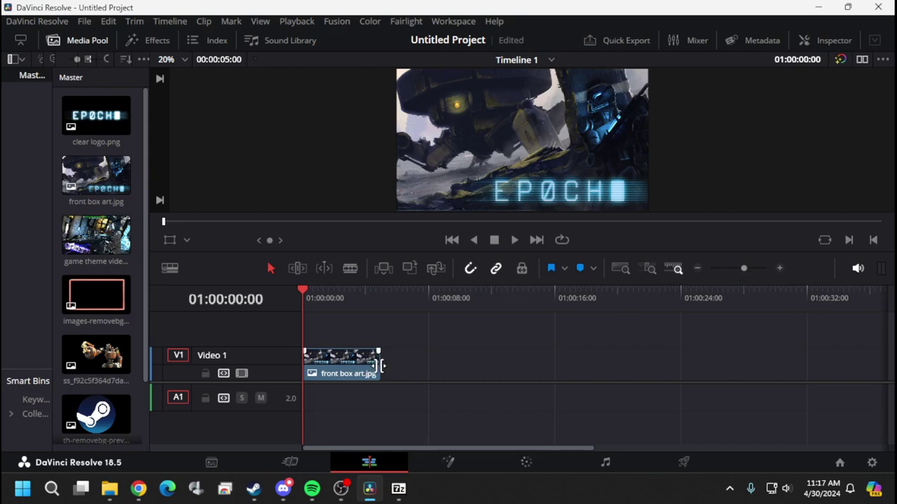
left_click_drag(381, 365, 780, 360)
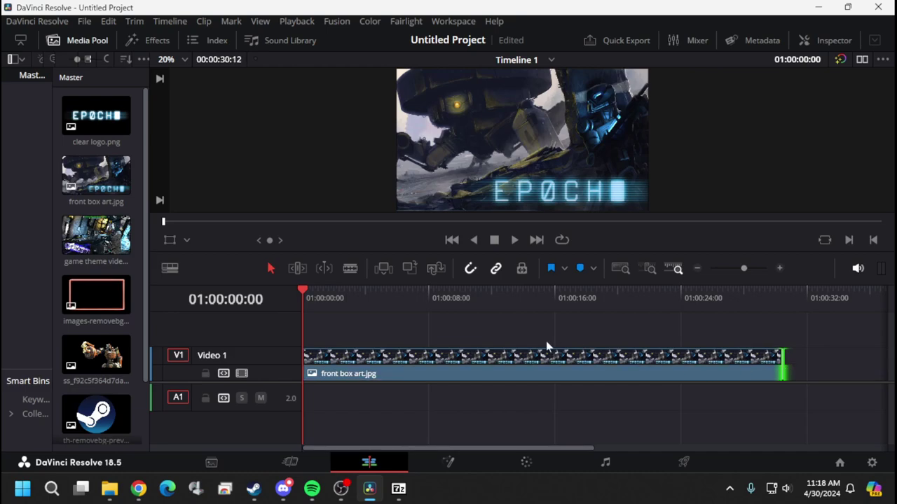
key("q")
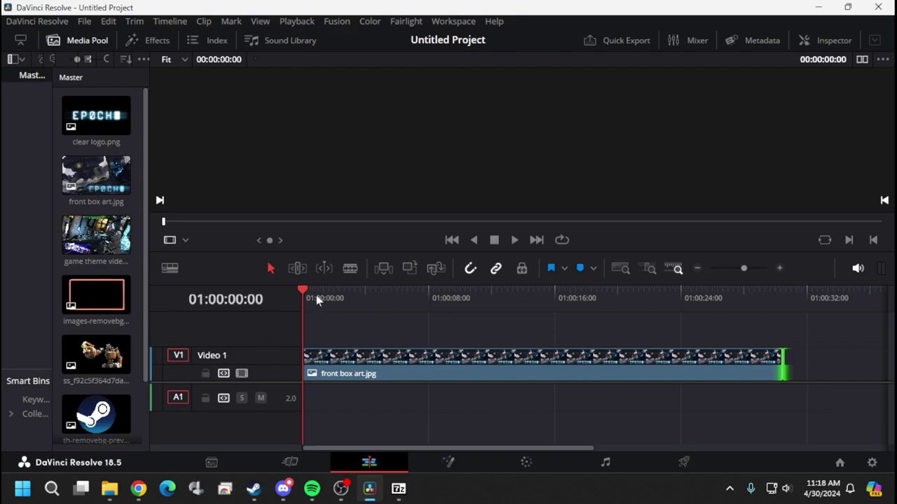
left_click(341, 300)
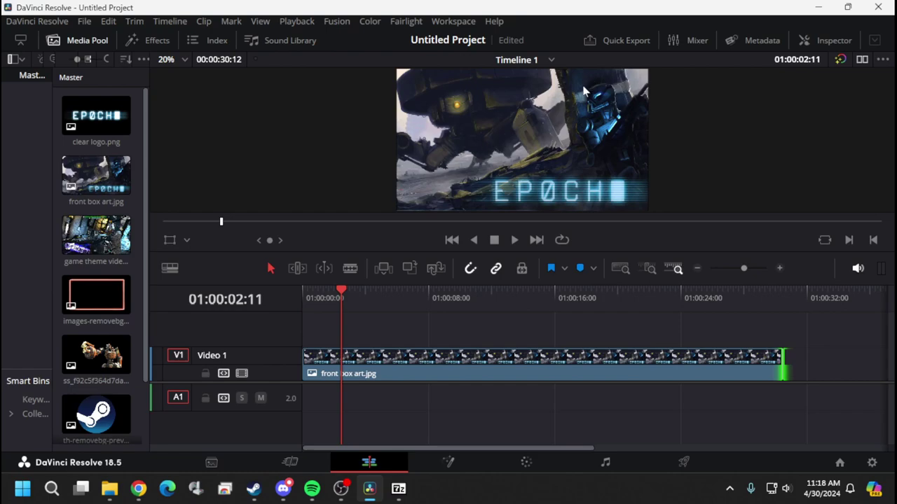
Add clear logo.png on Video 2 above the box art, extended to match its 30-second length.
double_click(99, 126)
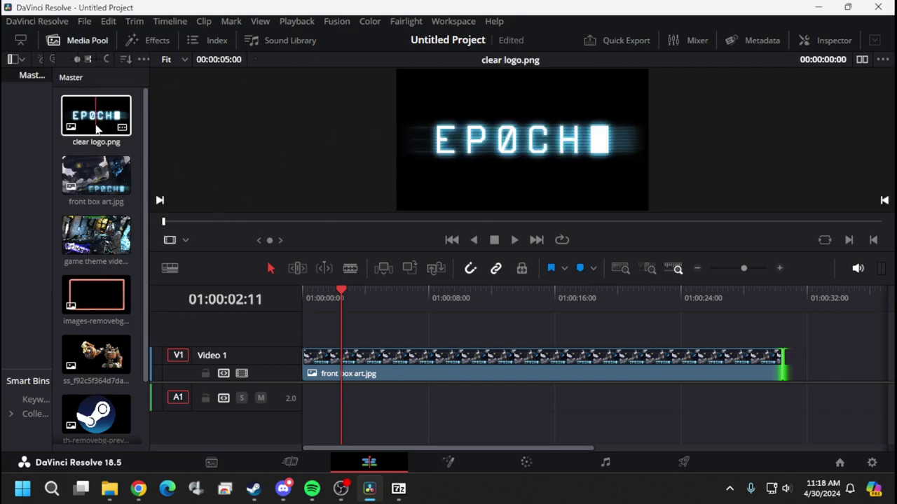
left_click(459, 316)
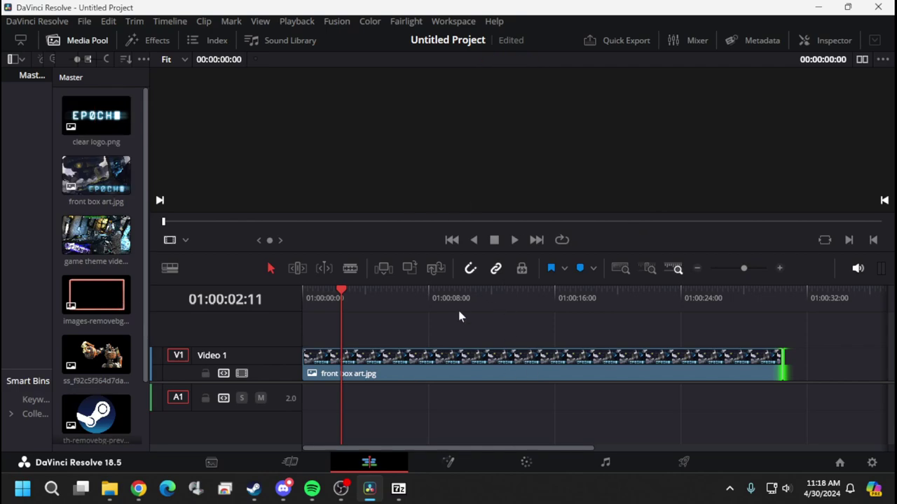
left_click(384, 369)
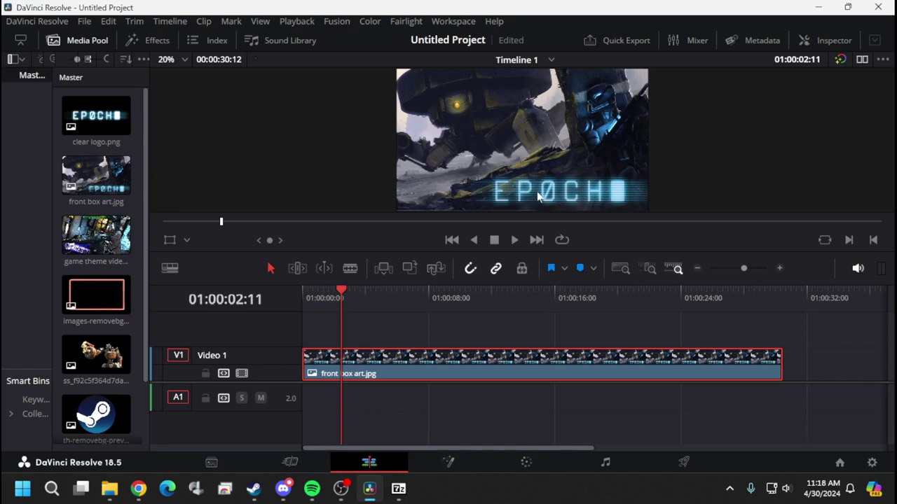
left_click(75, 114)
left_click_drag(75, 114, 315, 329)
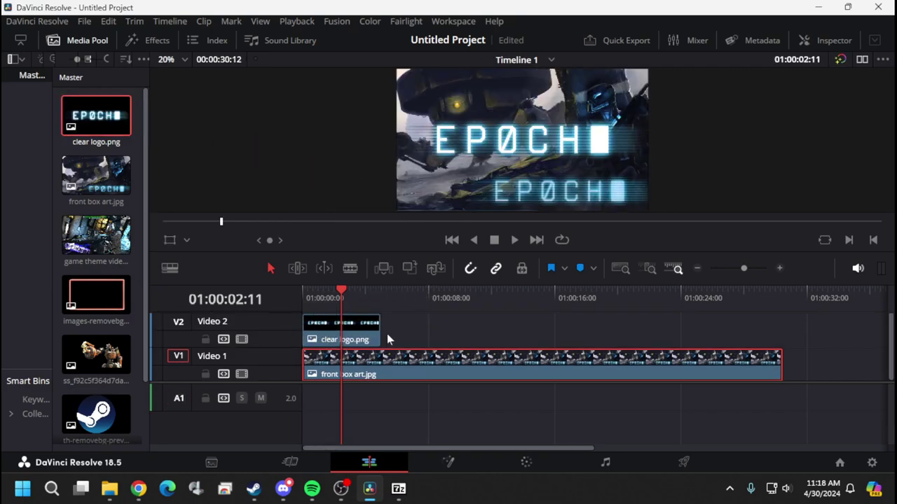
left_click_drag(381, 331, 779, 313)
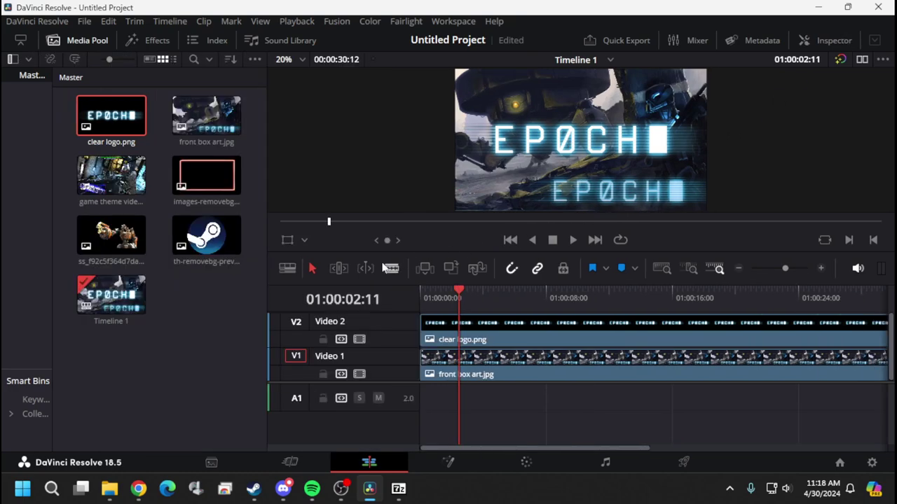
Move the logo clip in the Inspector to position 287, -395.
left_click(814, 40)
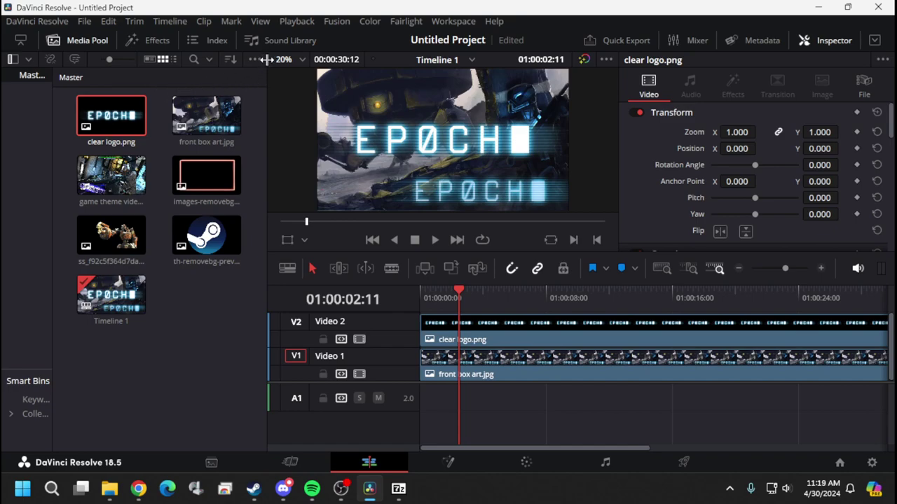
key("q")
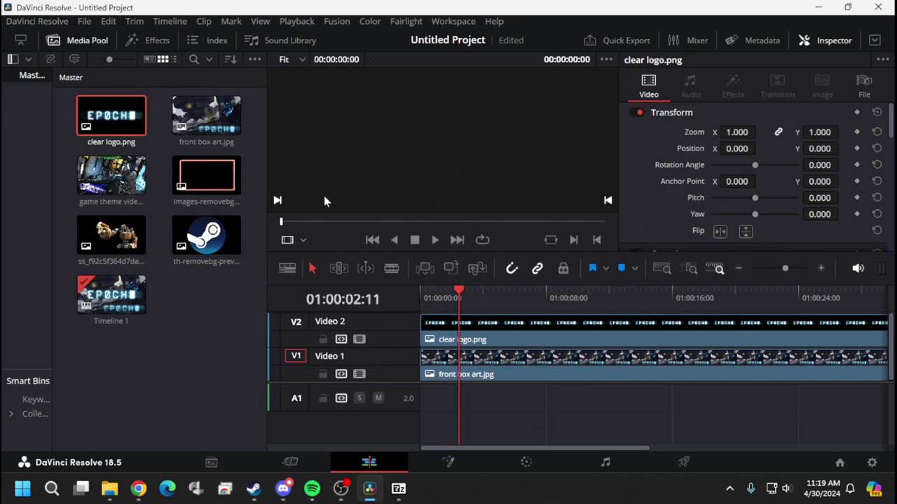
left_click(506, 293)
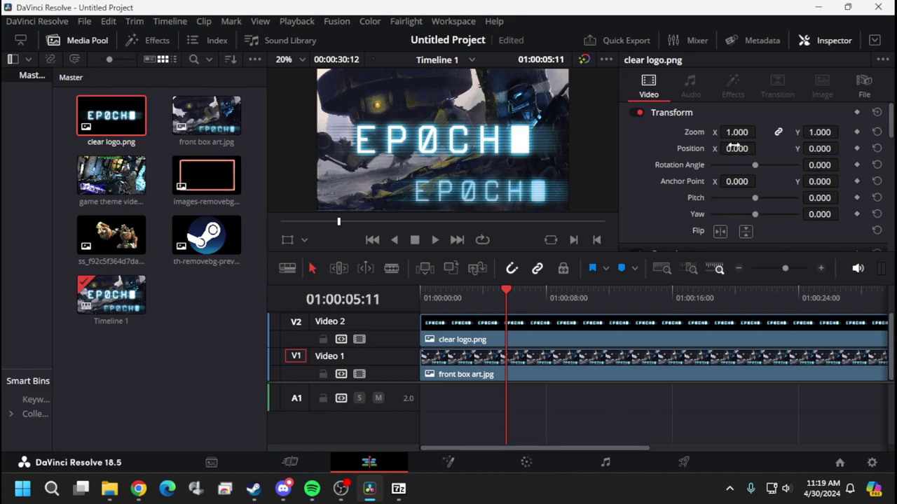
left_click_drag(736, 149, 759, 147)
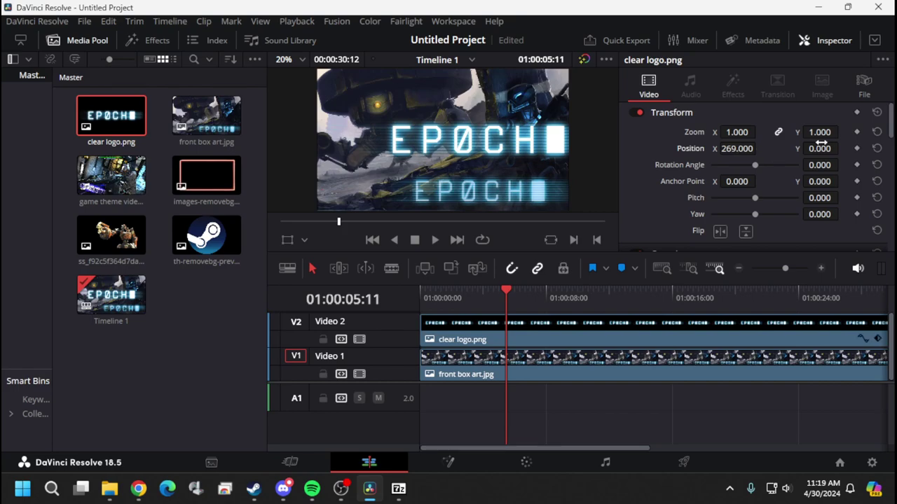
left_click_drag(820, 149, 842, 148)
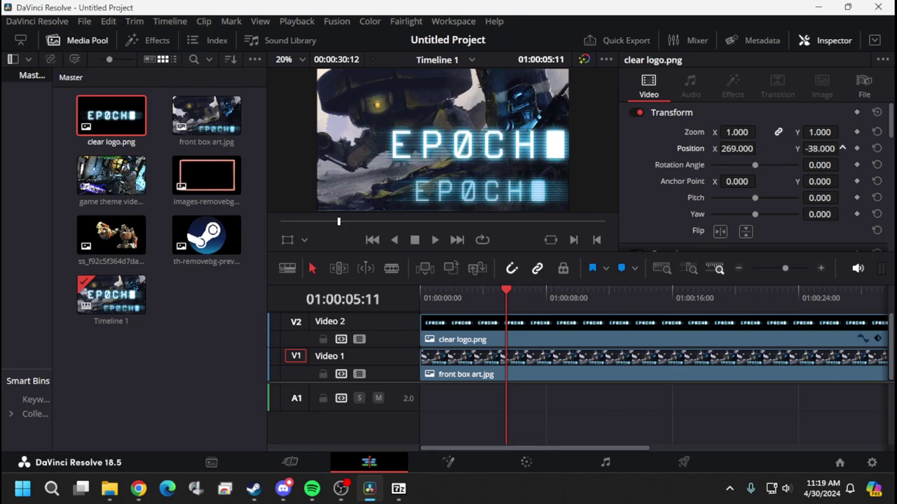
left_click_drag(736, 148, 838, 149)
left_click_drag(736, 149, 753, 148)
left_click_drag(825, 147, 843, 148)
Scale the logo clip to a zoom of 0.760.
double_click(713, 135)
type("0.62")
key("Return")
left_click_drag(736, 132, 805, 148)
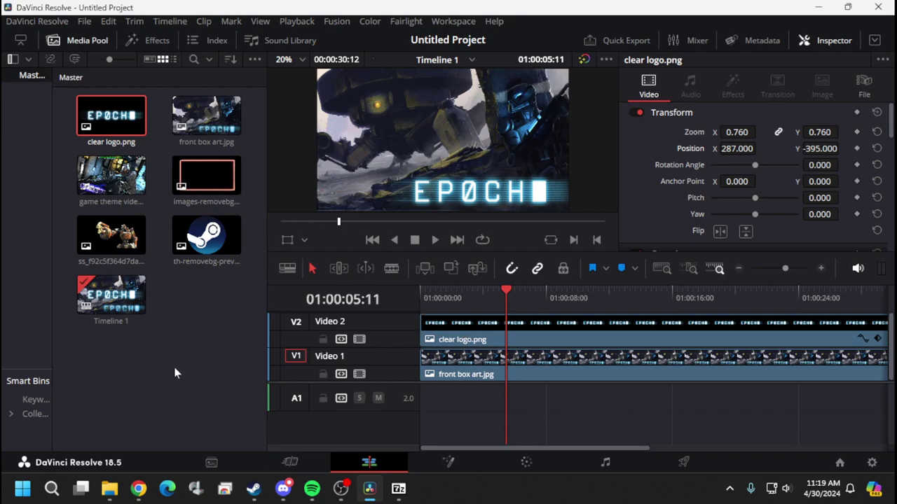
Place game theme video.mp4 on Video 3, scaled to 0.690 and positioned at 35, 63.
left_click(204, 172)
left_click(105, 181)
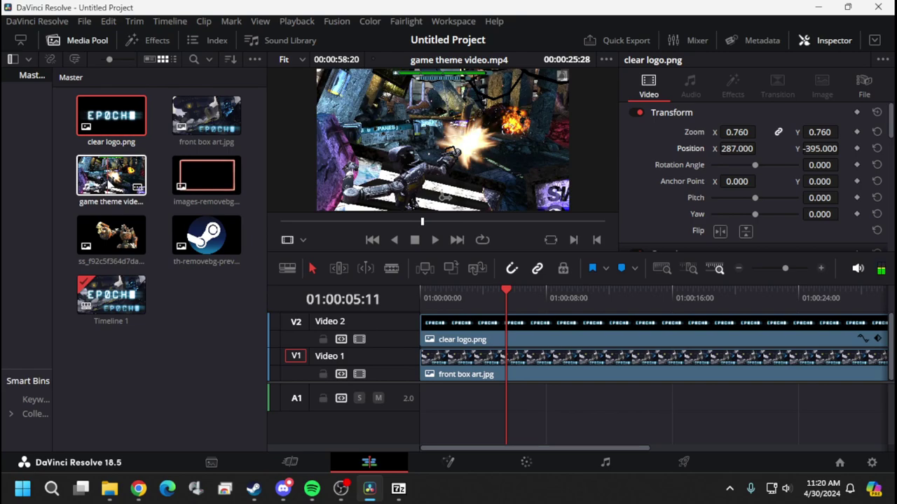
left_click(165, 278)
key("XF86AudioMute")
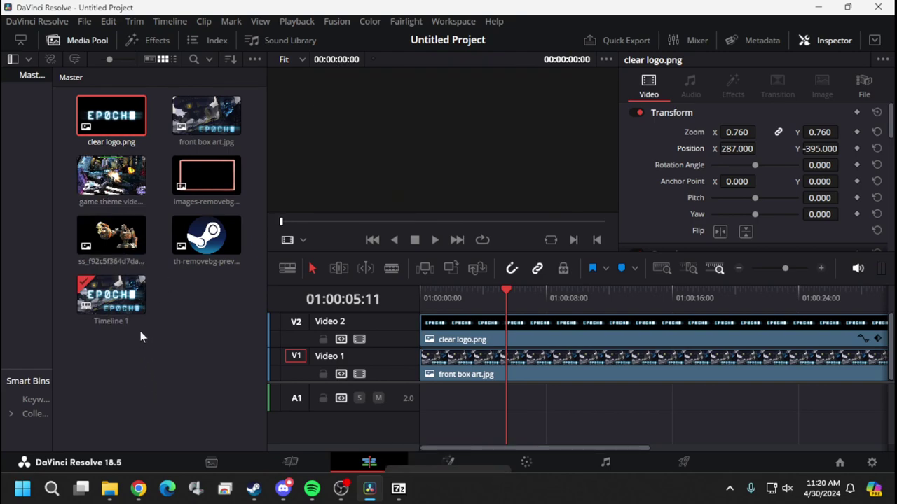
left_click_drag(113, 179, 429, 324)
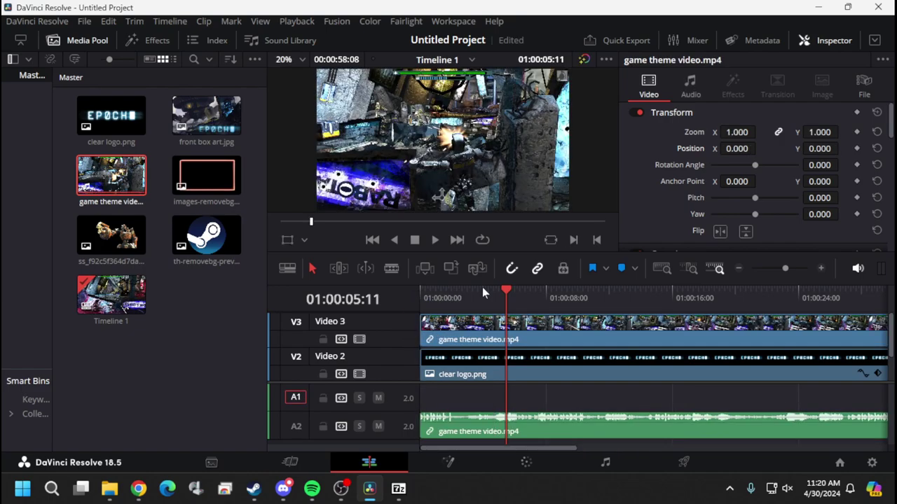
left_click_drag(737, 131, 761, 149)
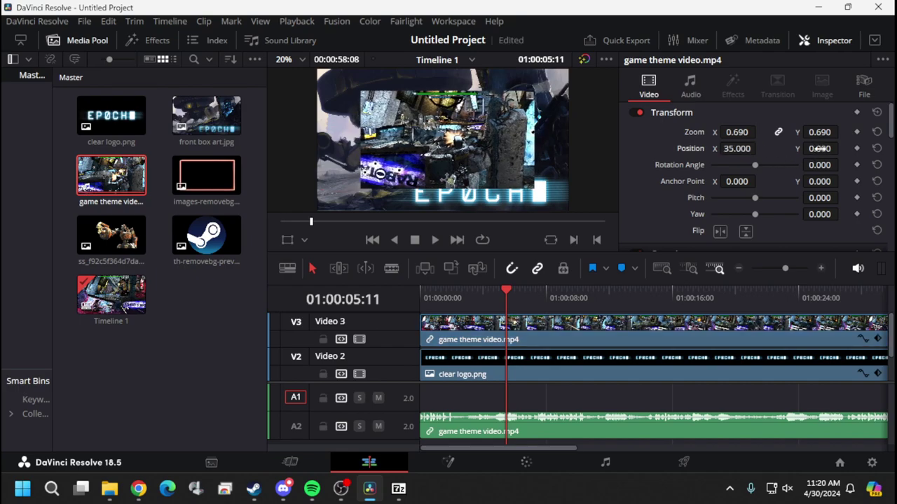
left_click_drag(818, 148, 842, 148)
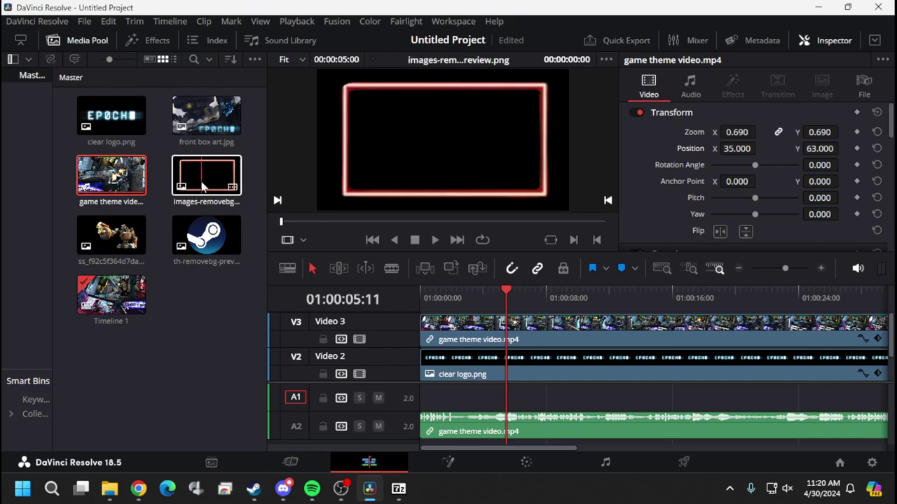
Place images-removebg-preview.png on Video 4 and extend it to the gameplay clip's end.
left_click_drag(201, 179, 425, 323)
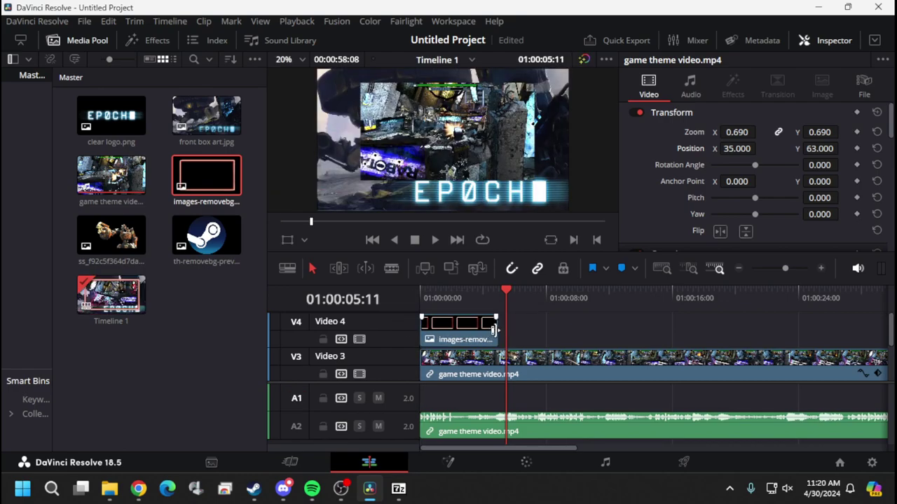
left_click_drag(494, 330, 729, 321)
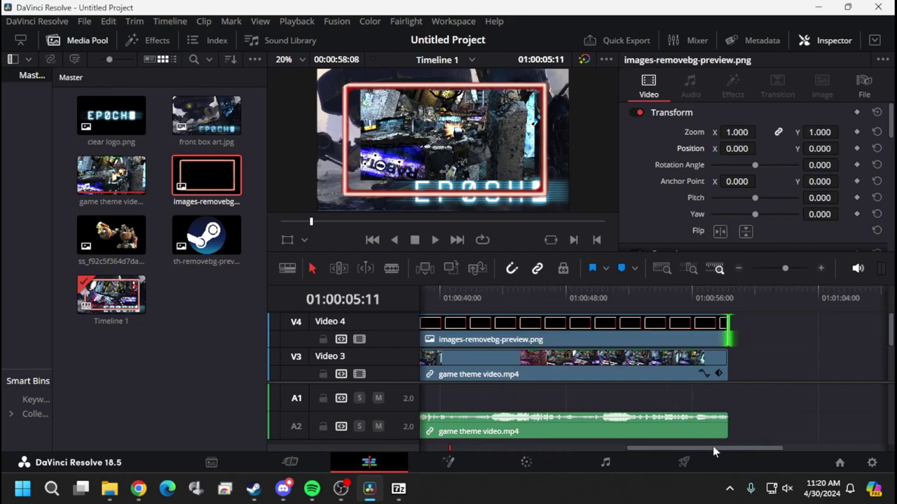
left_click_drag(713, 446, 506, 444)
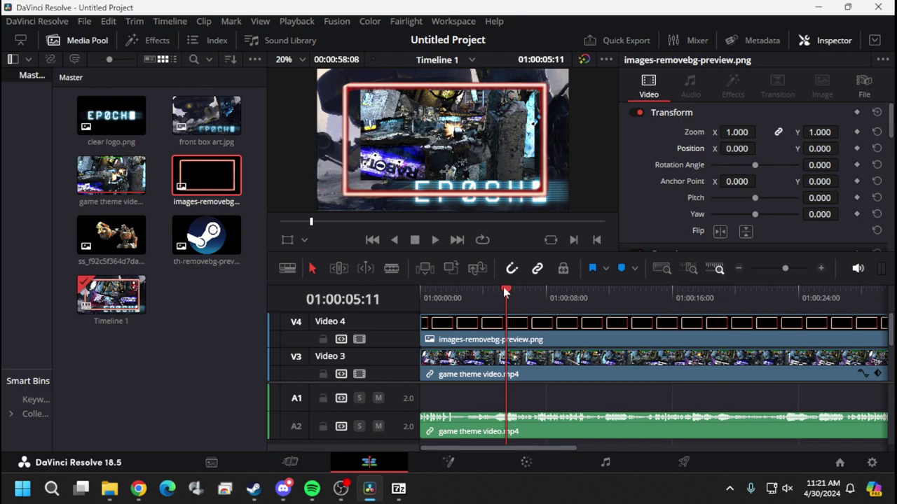
Select the gameplay clip and nudge its position to X 24, Y 3.
left_click(487, 374)
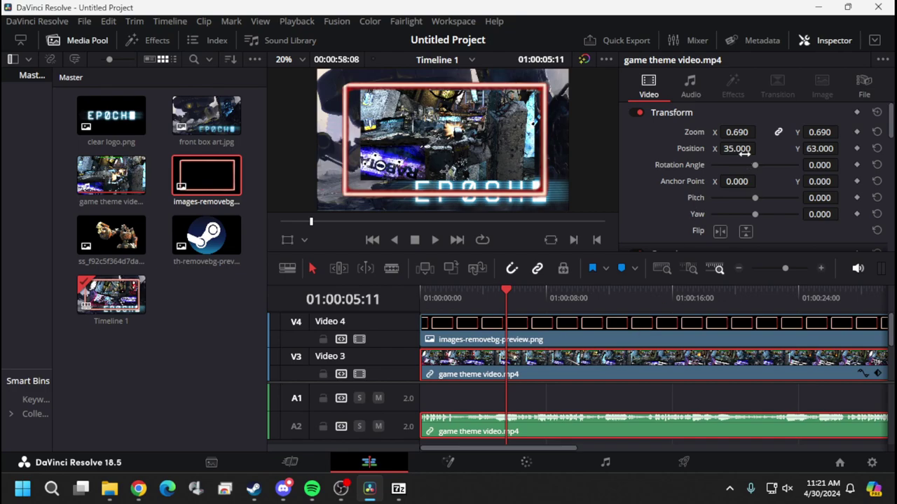
mouse_move(737, 149)
left_mouse_down()
mouse_move(760, 149)
mouse_move(735, 148)
left_mouse_up()
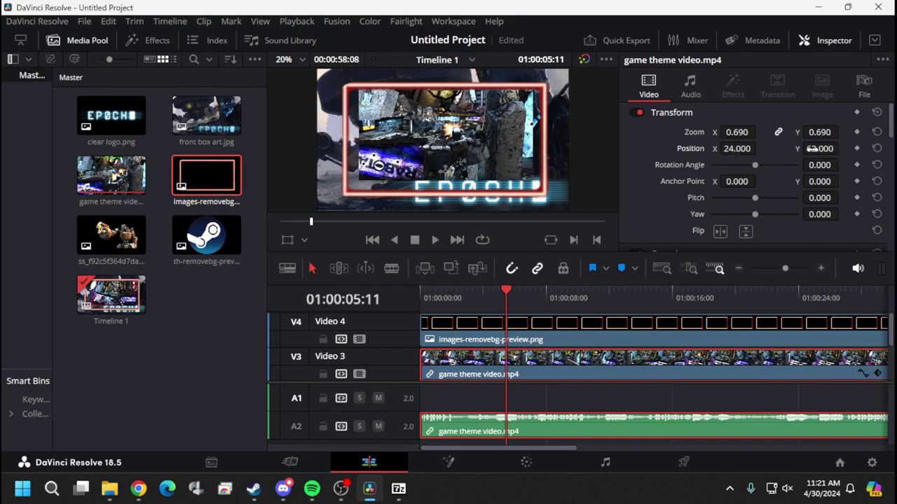
left_click_drag(813, 148, 830, 153)
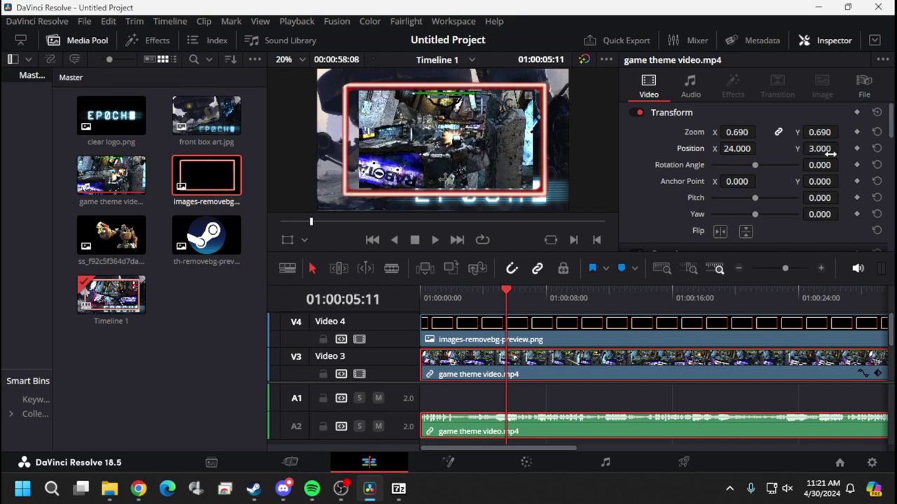
Unlink zoom and set the gameplay's Zoom X to 0.790 and Zoom Y to 0.707.
left_click(777, 132)
left_click(736, 131)
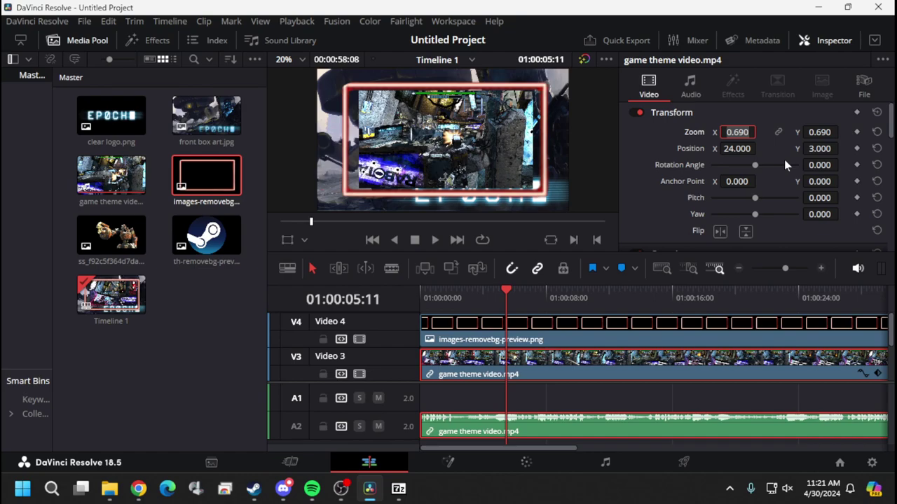
key("Right")
key("Left")
key("Left")
key("BackSpace")
type("7")
key("Return")
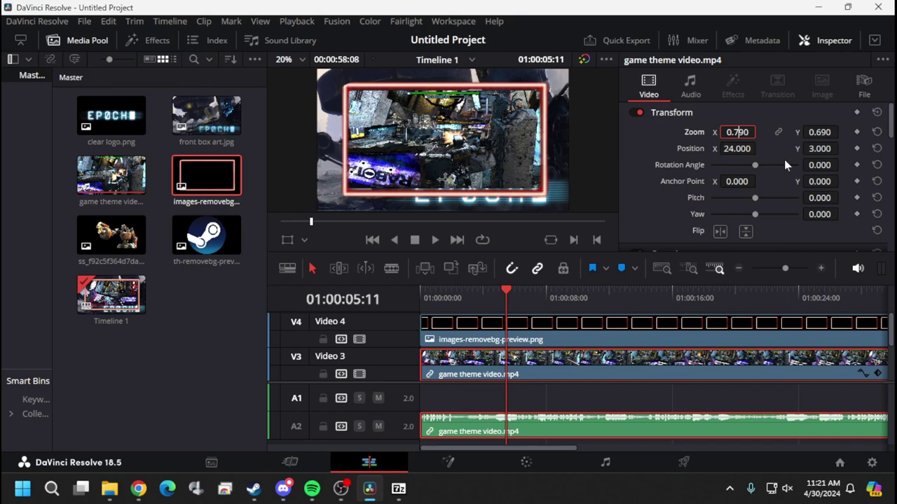
left_click(821, 131)
type("0.692")
left_click_drag(821, 132, 831, 132)
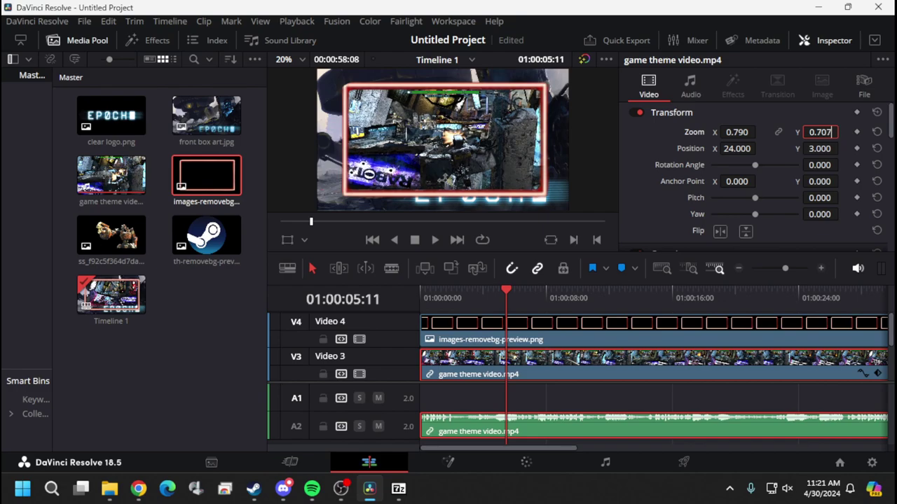
left_click(481, 295)
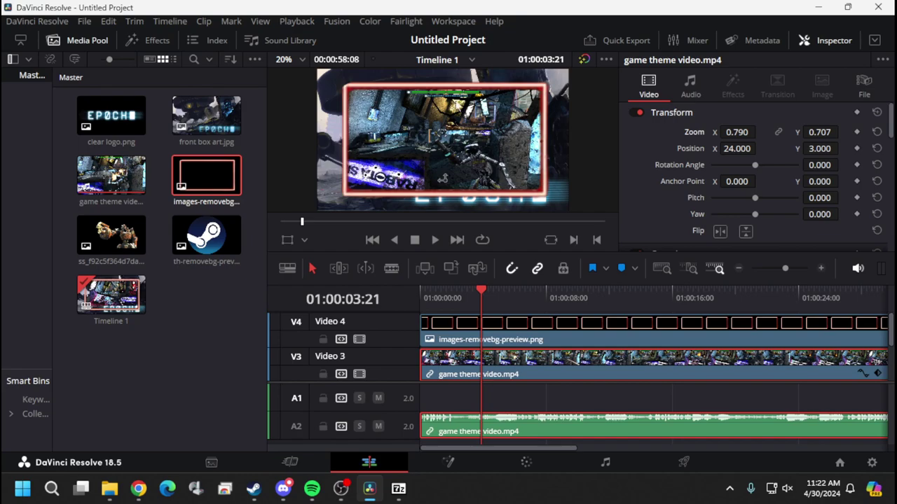
Play back the timeline to check the framed gameplay, then select the clear logo clip.
left_click(435, 239)
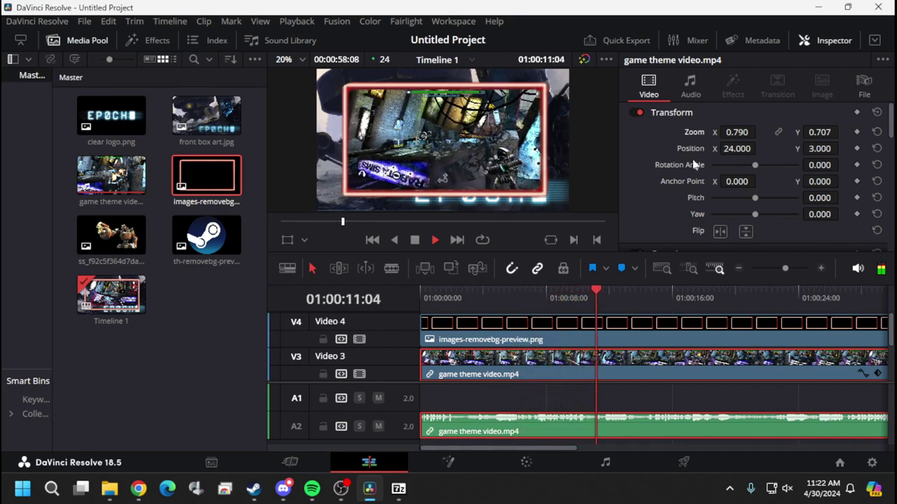
key("space")
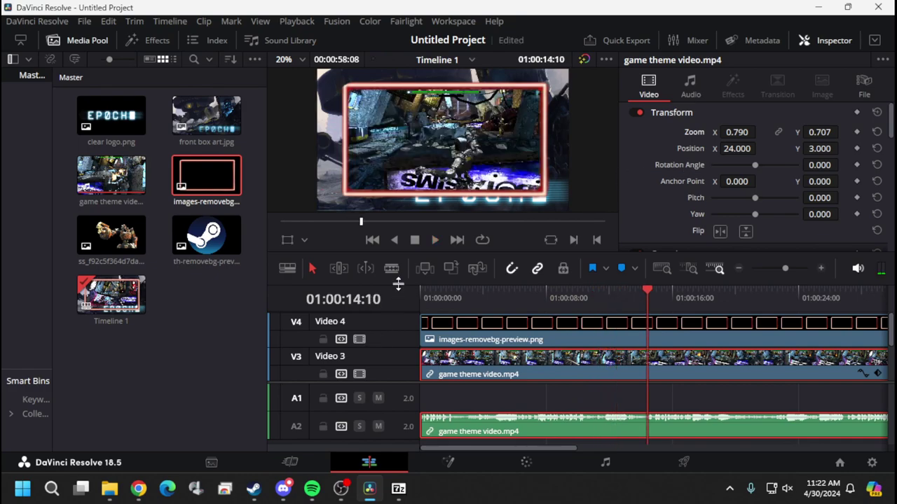
scroll(407, 368, "down", 2)
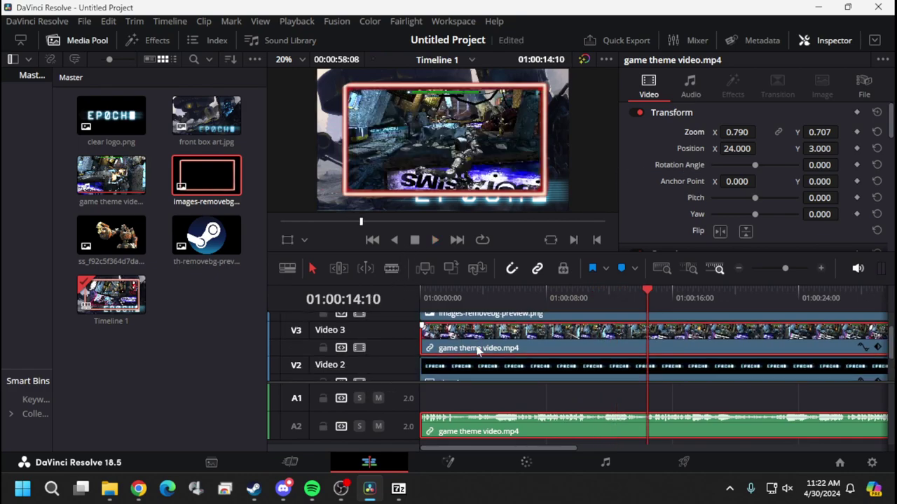
left_click(471, 359)
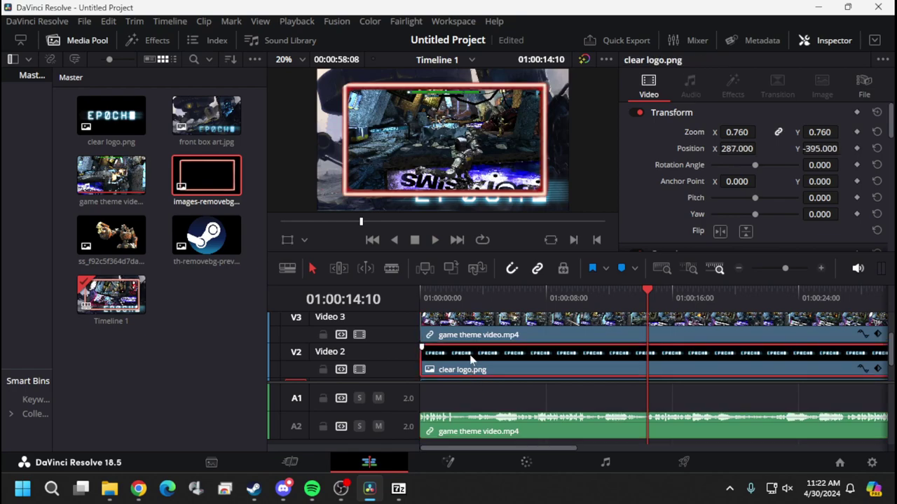
Move the clear logo track up to Video 4, above the red frame track.
right_click(386, 355)
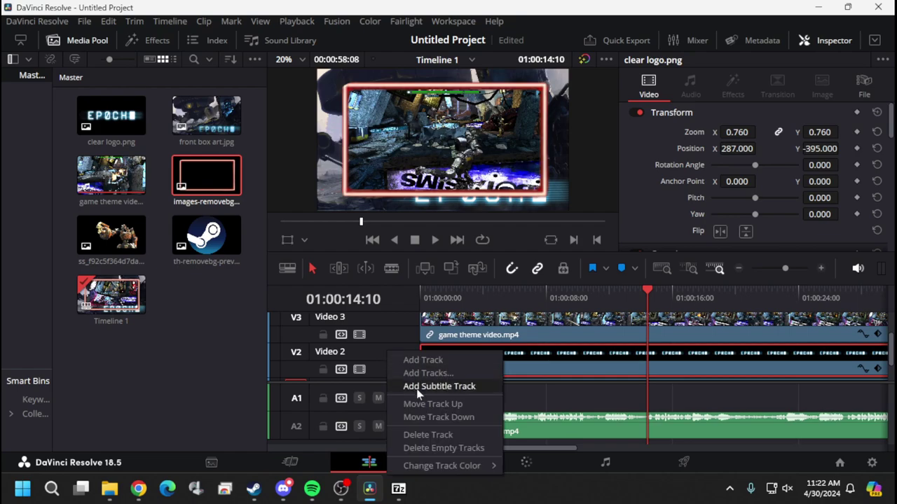
key("Escape")
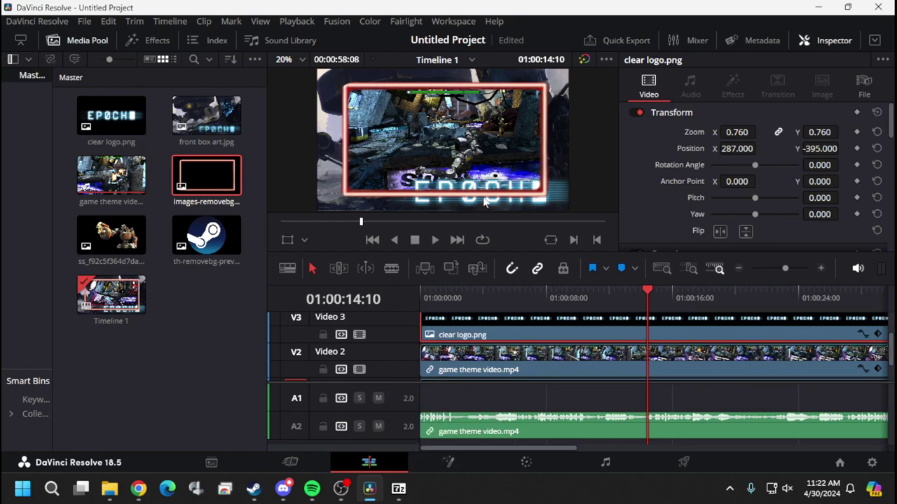
scroll(467, 327, "up", 1)
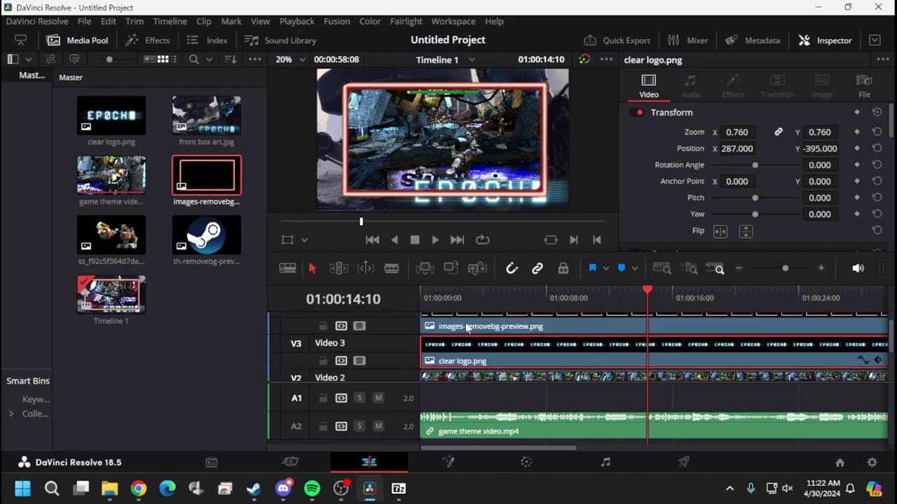
right_click(400, 343)
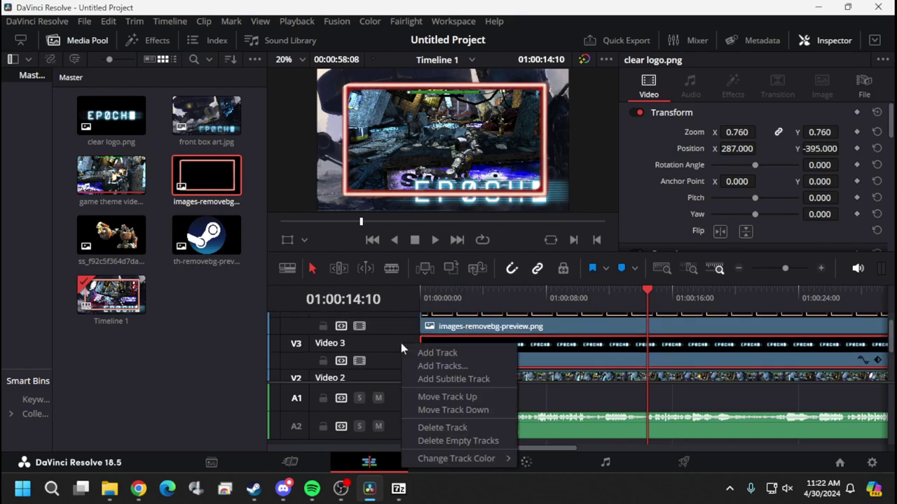
left_click(439, 397)
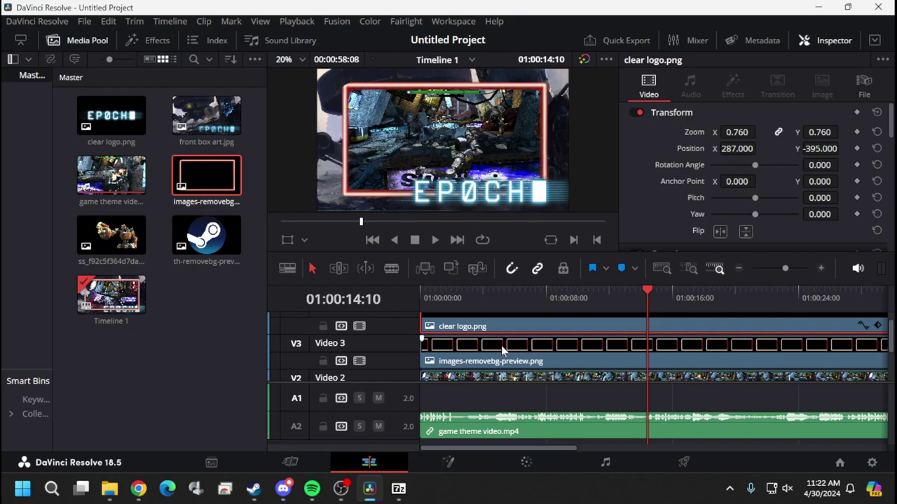
scroll(502, 351, "up", 1)
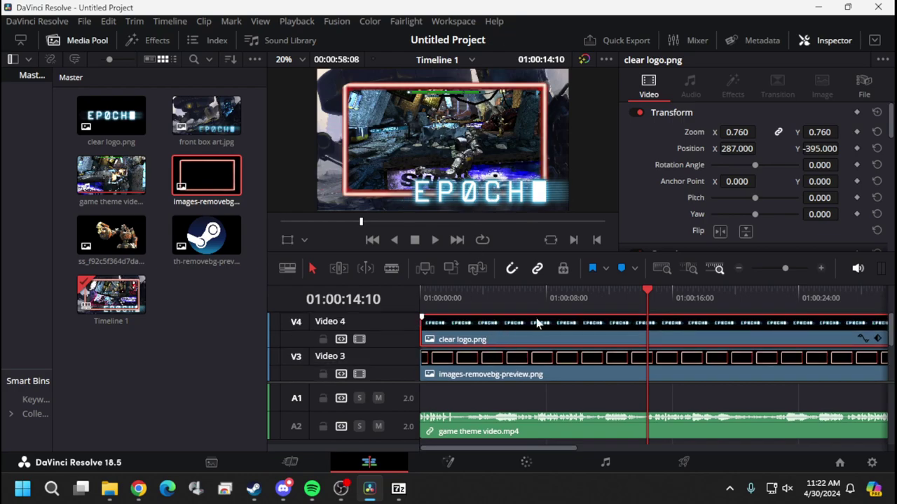
Add the robot character PNG on a new Video 5 track, extended to the logo clip's length.
left_click(201, 316)
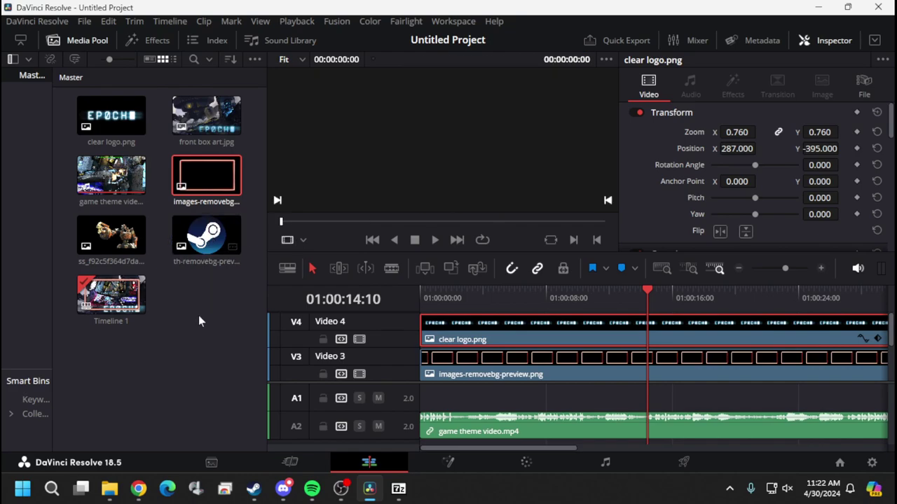
left_click(133, 235)
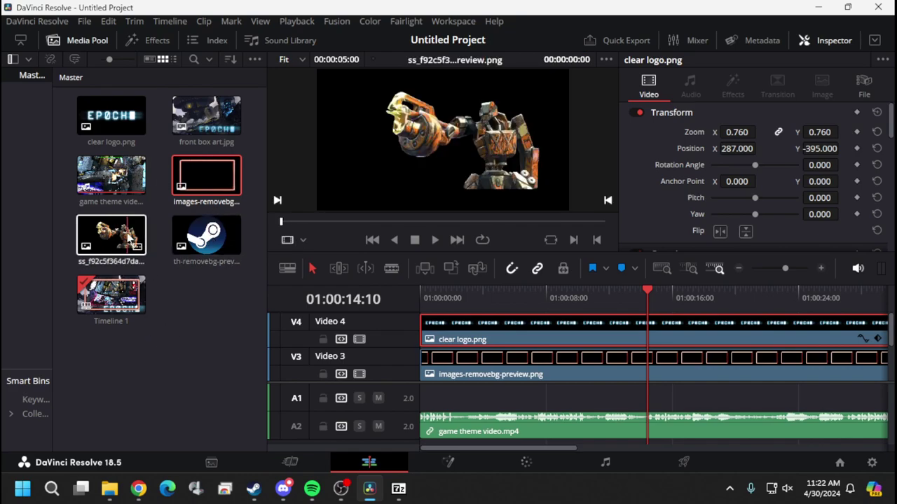
mouse_move(135, 238)
left_mouse_down()
mouse_move(339, 157)
mouse_move(457, 299)
mouse_move(418, 303)
mouse_move(121, 240)
left_mouse_up()
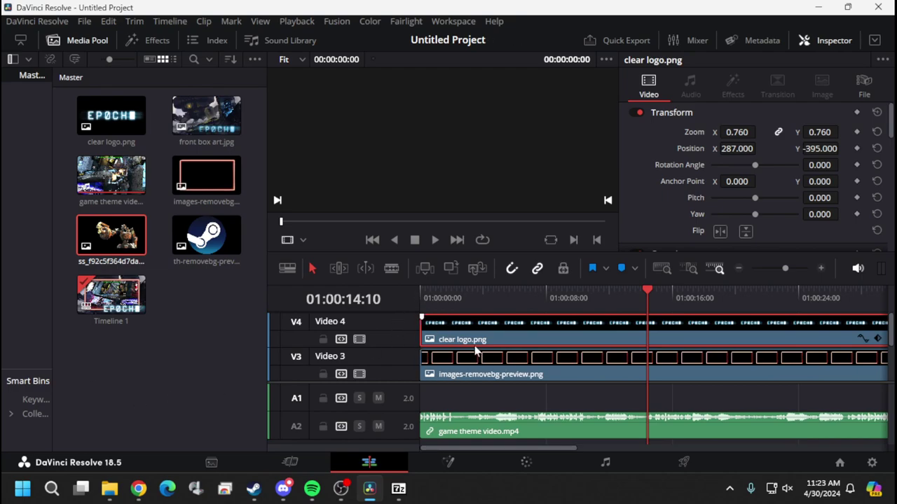
scroll(475, 353, "down", 1)
scroll(475, 352, "up", 1)
left_click(127, 241)
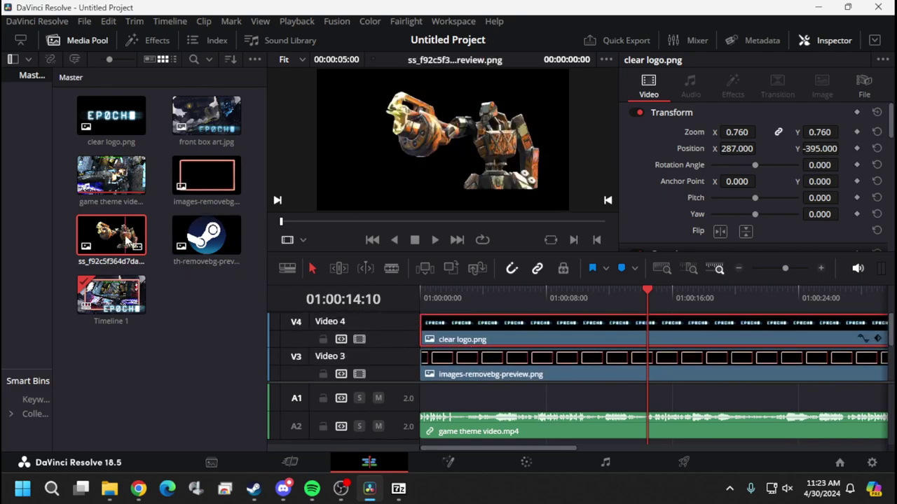
left_click_drag(126, 241, 426, 320)
left_click(482, 336)
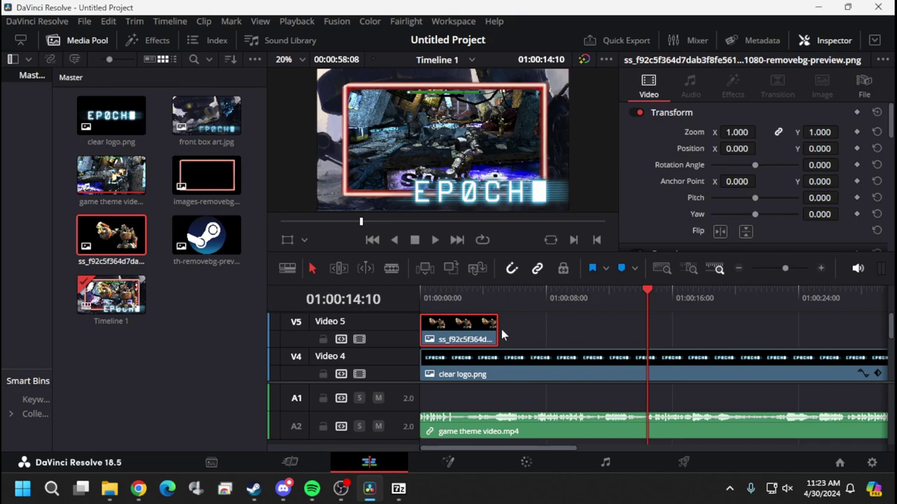
left_click_drag(493, 331, 664, 331)
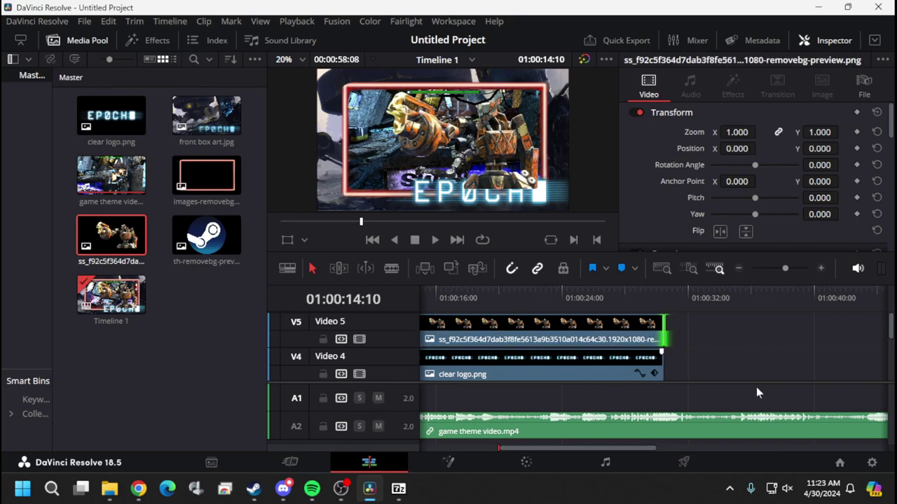
Shorten the end of the gameplay audio clip.
left_click(759, 436)
left_click_drag(645, 448, 741, 454)
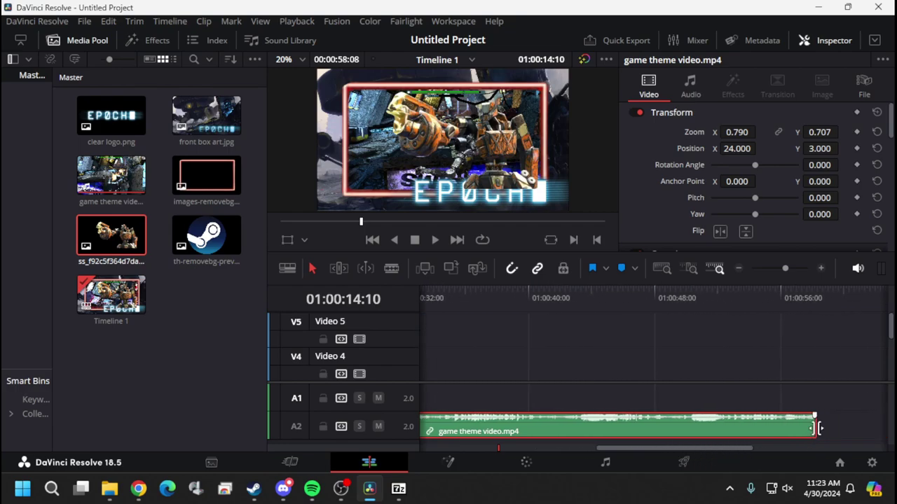
left_click_drag(814, 426, 853, 385)
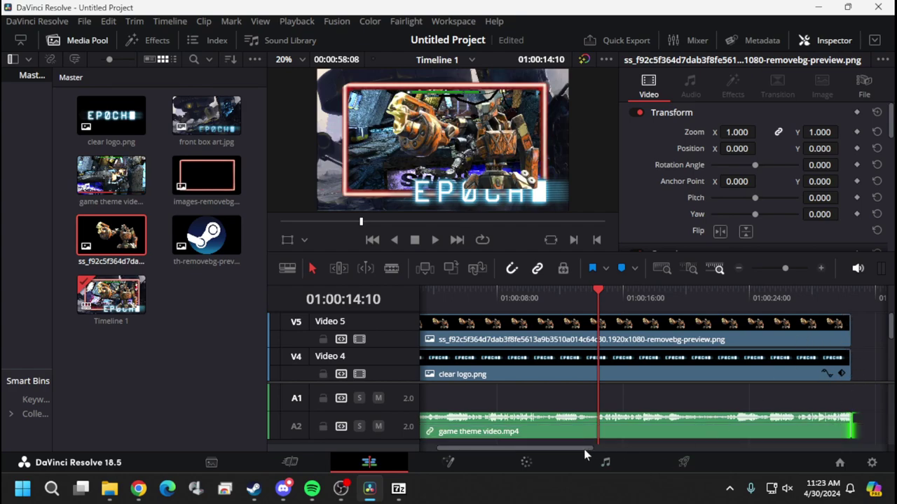
left_click_drag(566, 446, 602, 447)
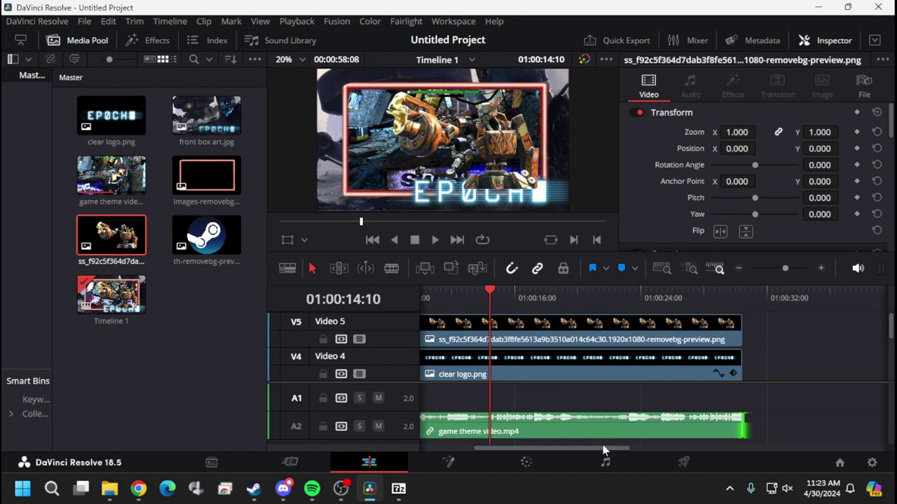
scroll(792, 347, "down", 1)
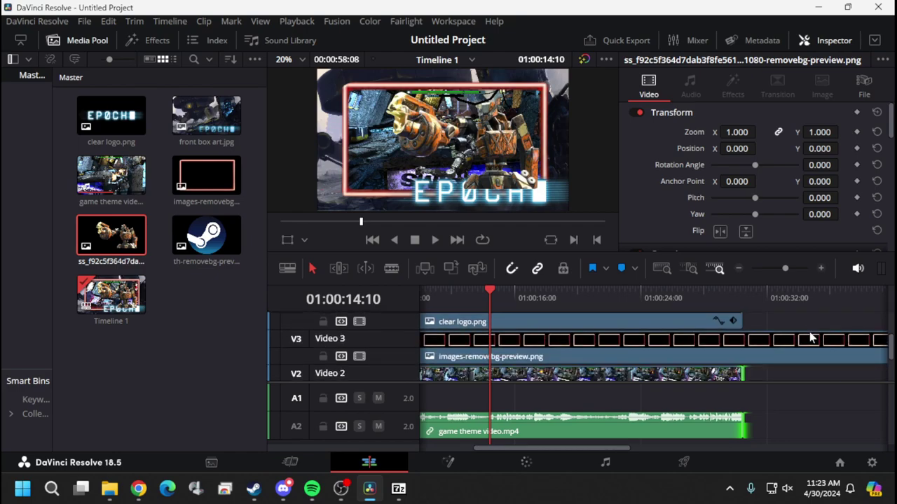
left_click_drag(600, 448, 717, 451)
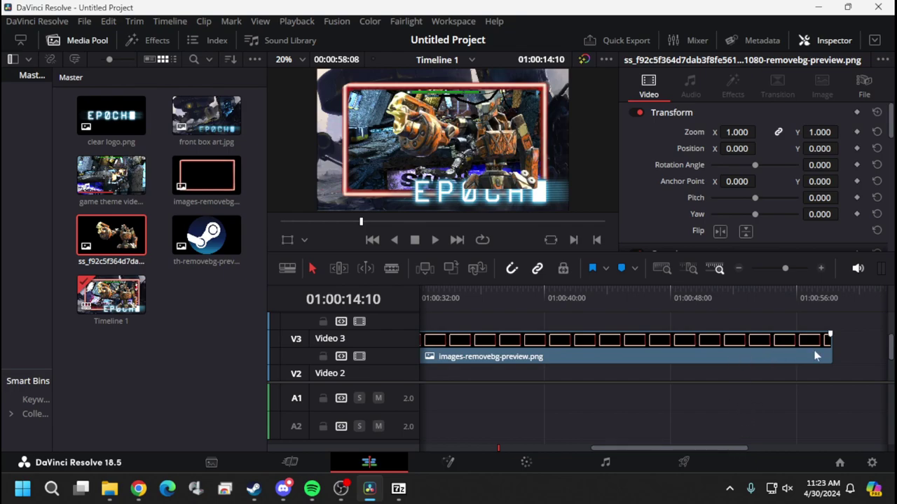
Trim the red frame clip on Video 3 to end at 30:12 with the other layers.
left_click_drag(833, 357, 661, 363)
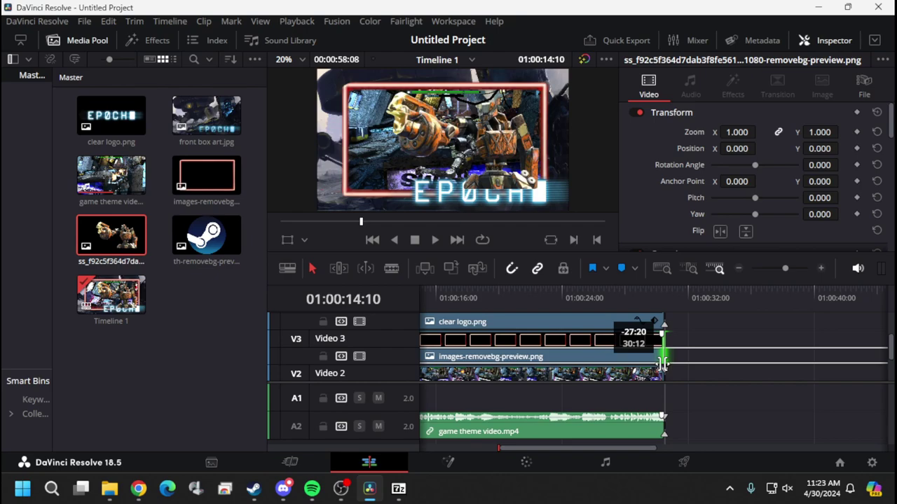
left_click_drag(662, 363, 662, 363)
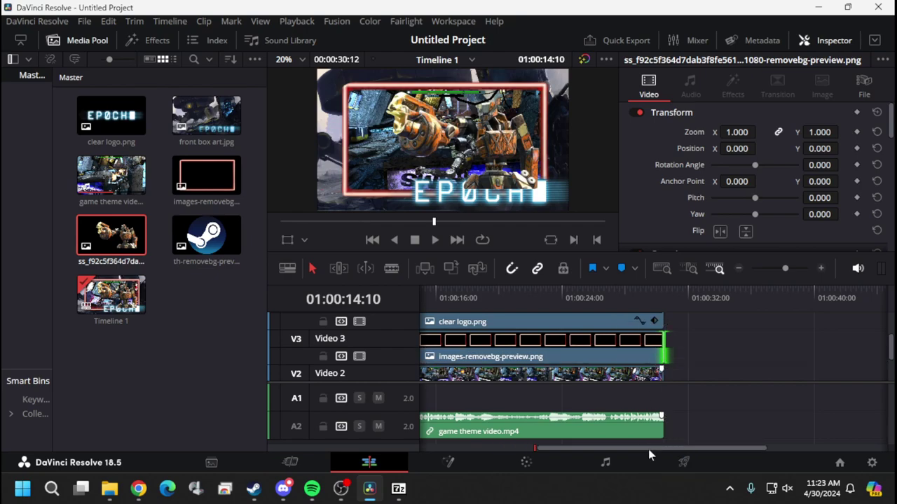
scroll(701, 395, "down", 2)
scroll(709, 382, "up", 2)
left_click_drag(689, 449, 560, 449)
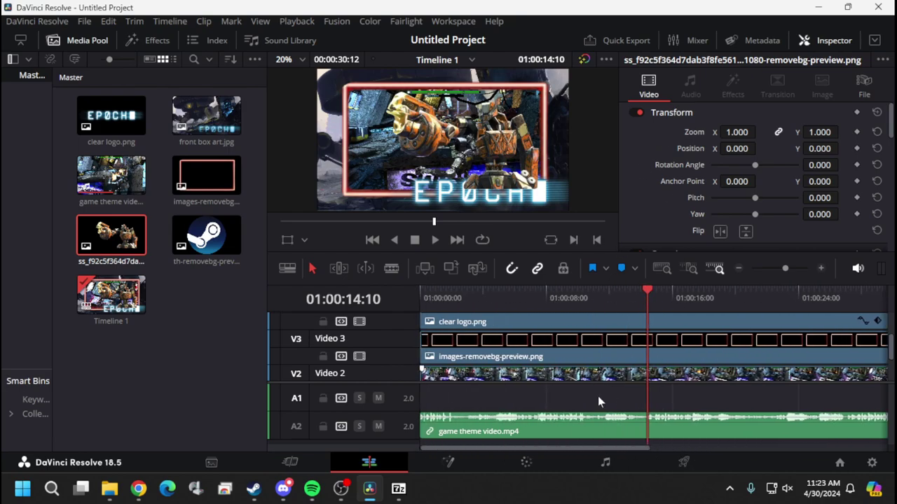
Flip the robot clip horizontally and move it to position X -211, Y -171.
scroll(608, 341, "up", 2)
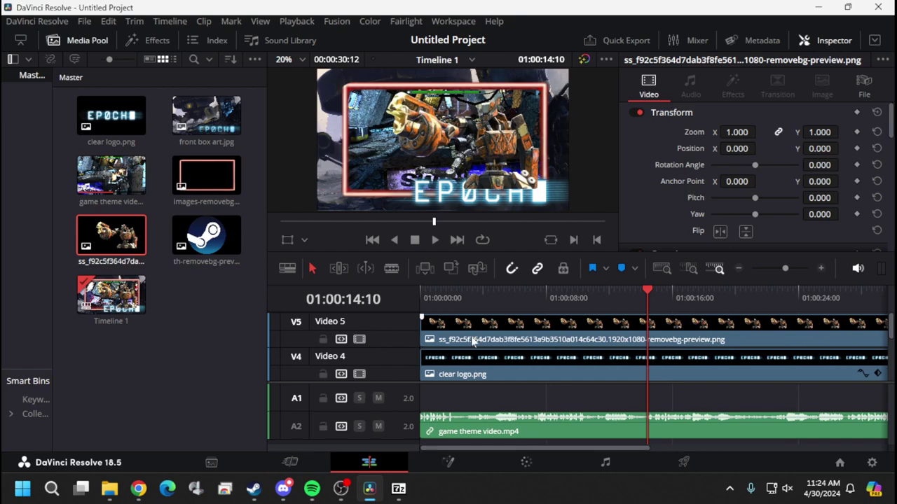
left_click(502, 335)
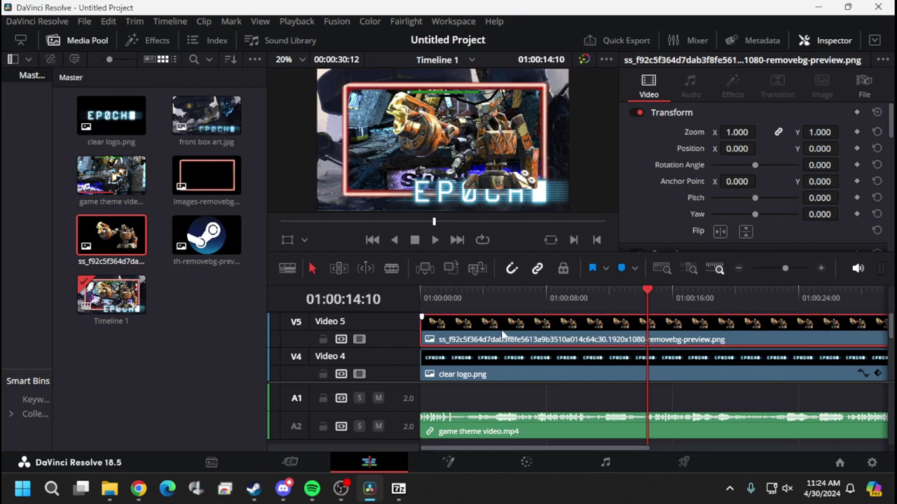
left_click(719, 231)
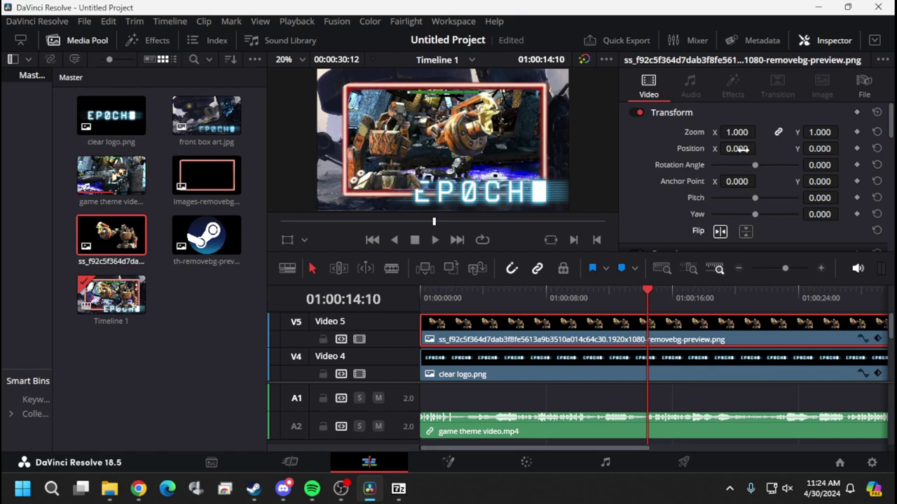
left_click_drag(737, 149, 761, 149)
left_click_drag(817, 148, 766, 149)
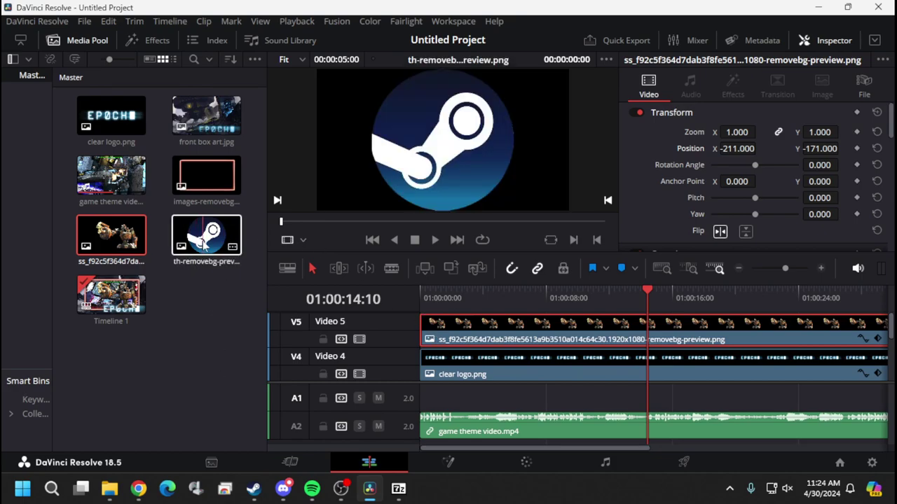
Add th-removebg-preview.png on a new Video 6 track, stretched to the timeline end.
left_click_drag(203, 243, 432, 326)
left_click(463, 294)
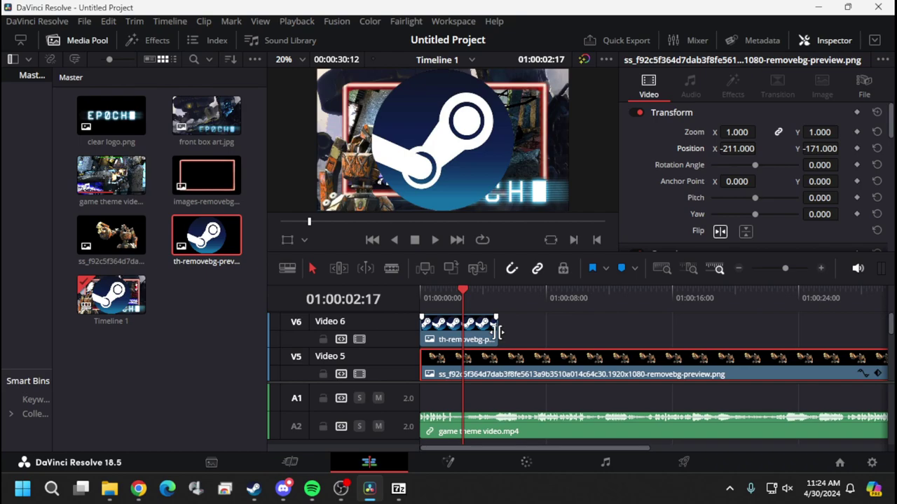
left_click_drag(493, 334, 504, 317)
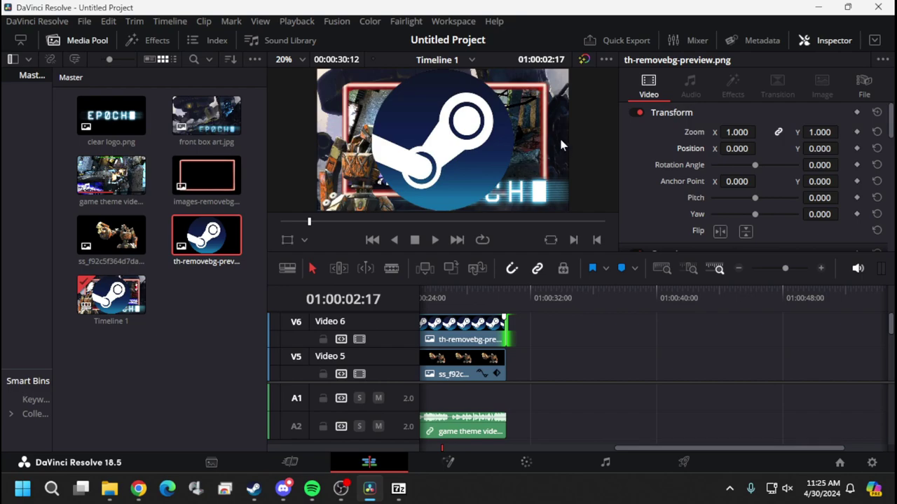
Set the Steam logo's zoom to 0.210 and position to -1457, 416 in the top-left corner.
left_click_drag(737, 132, 715, 132)
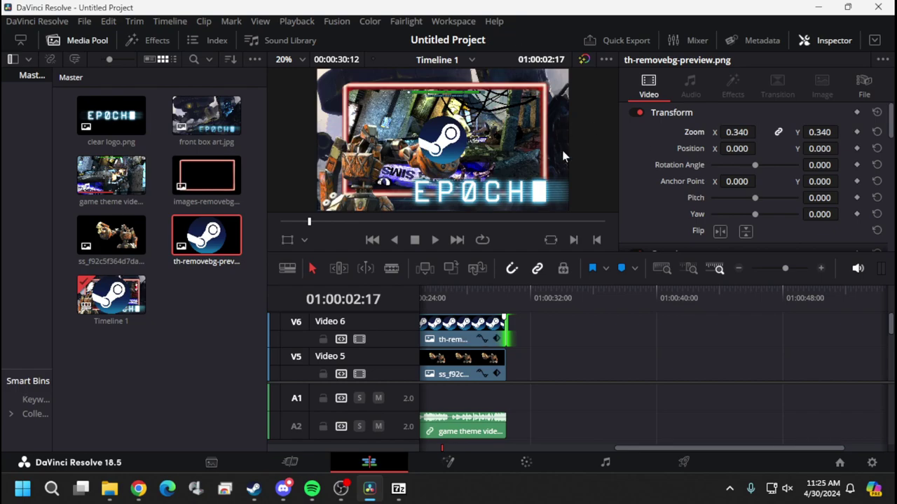
left_click_drag(737, 132, 759, 148)
left_click_drag(827, 148, 842, 147)
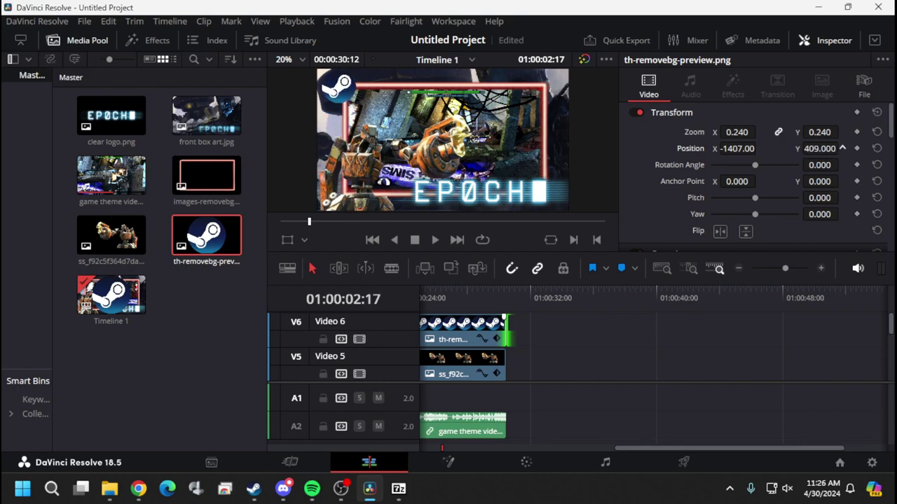
left_click_drag(741, 132, 702, 148)
mouse_move(819, 148)
left_mouse_down()
mouse_move(847, 148)
mouse_move(796, 149)
mouse_move(824, 149)
left_mouse_up()
key("q")
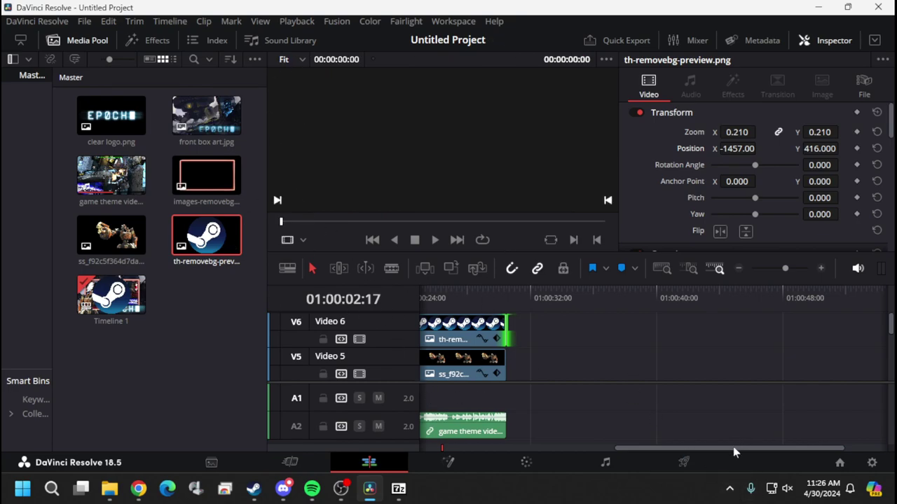
key("q")
left_click_drag(732, 446, 483, 447)
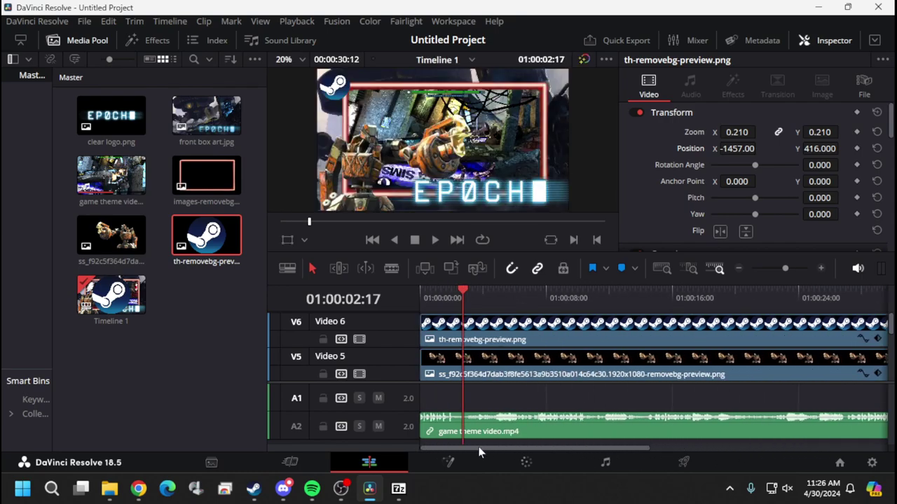
left_click(427, 293)
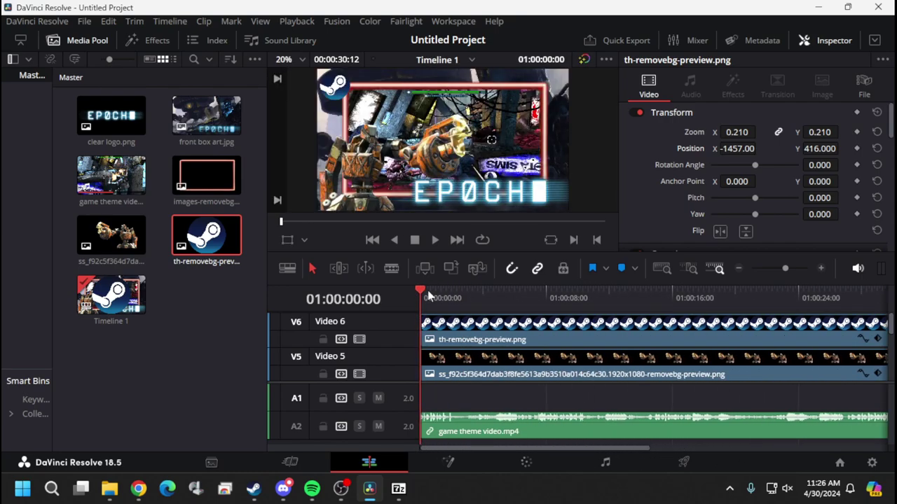
left_click(435, 241)
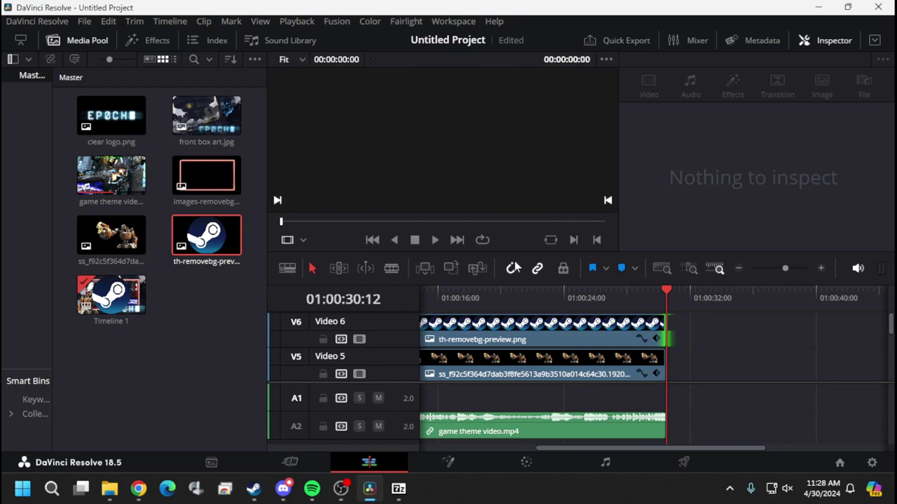
left_click(562, 304)
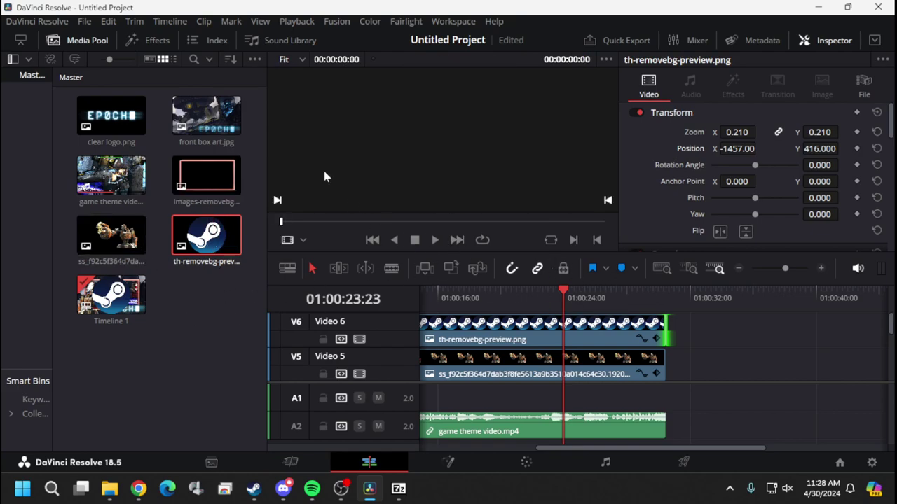
Quick Export the timeline with the H.264 Master preset as 'epoch static'.
left_click(42, 25)
mouse_move(85, 23)
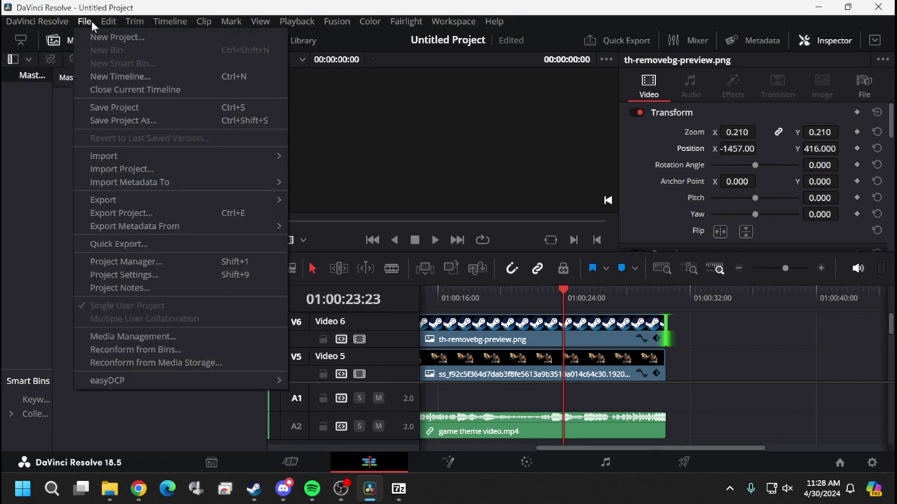
left_click(135, 249)
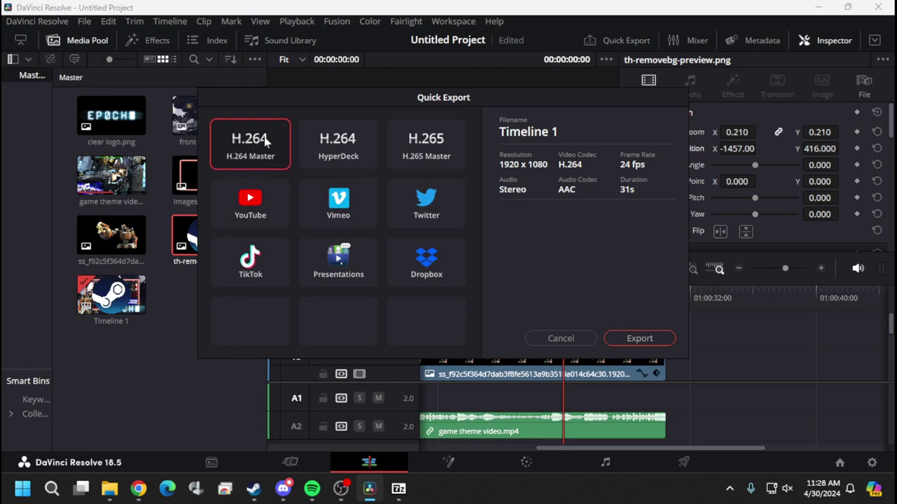
left_click(632, 338)
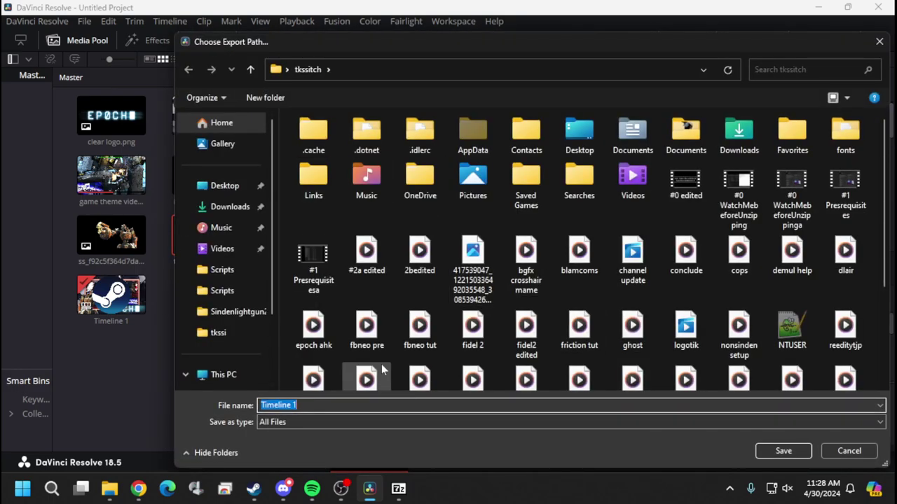
type("e")
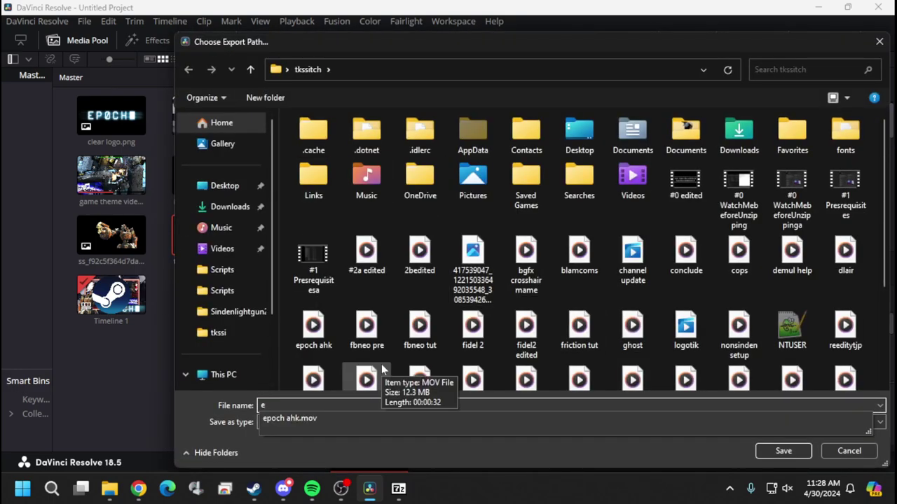
type("poch s")
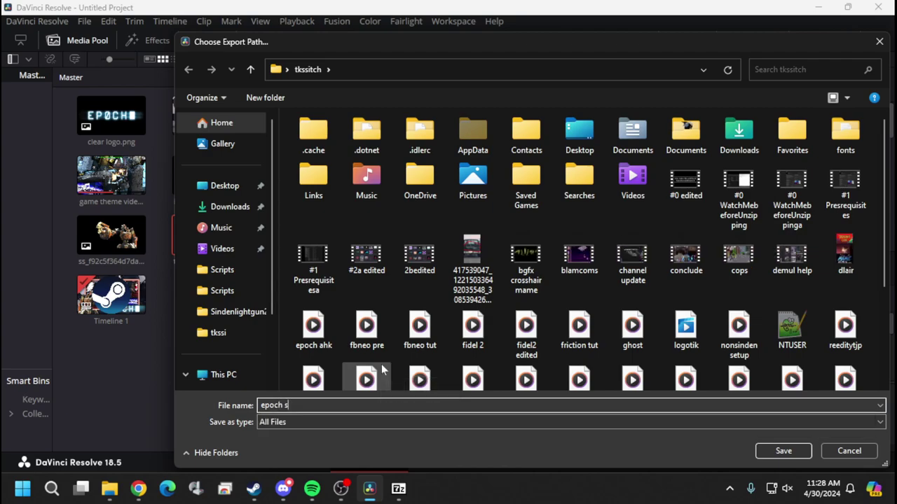
type("tatic")
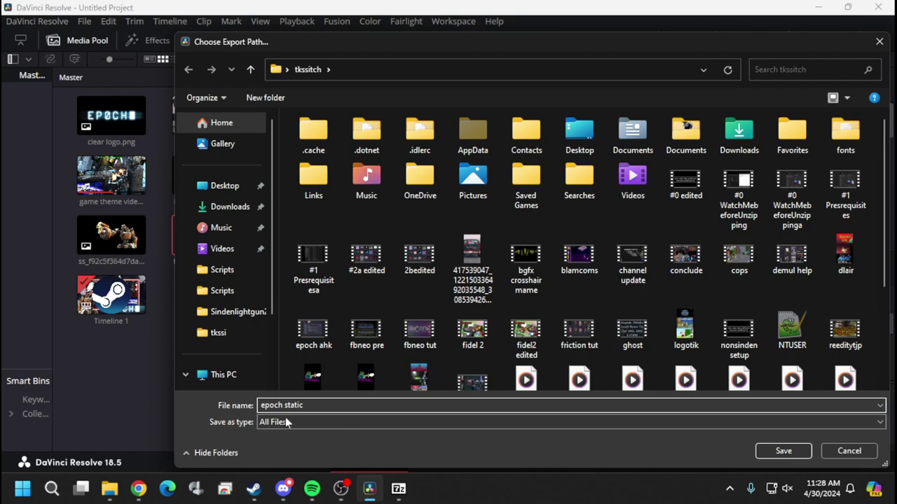
left_click(784, 451)
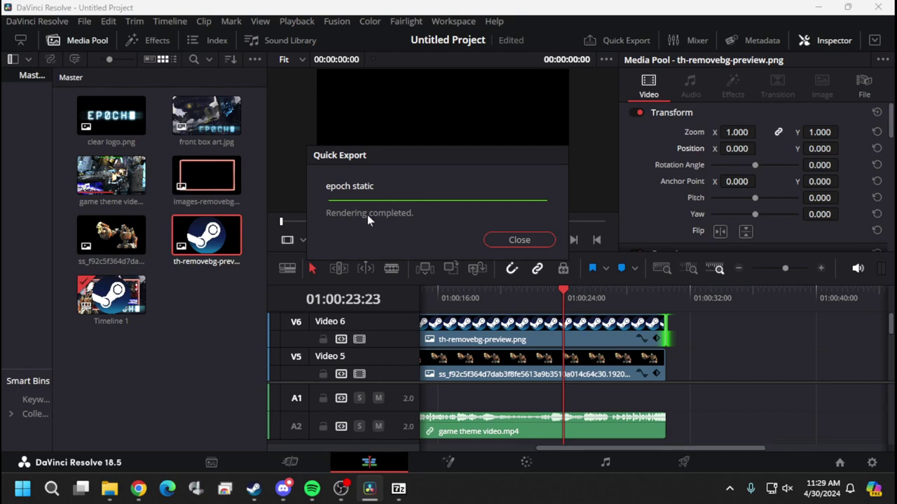
left_click(518, 239)
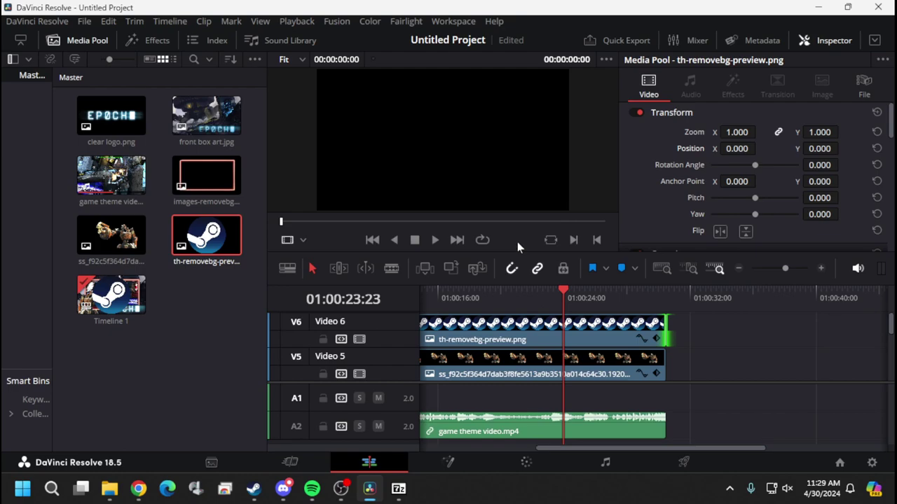
Minimize Resolve and open the user folder holding the export in File Explorer.
left_click(818, 8)
mouse_move(109, 489)
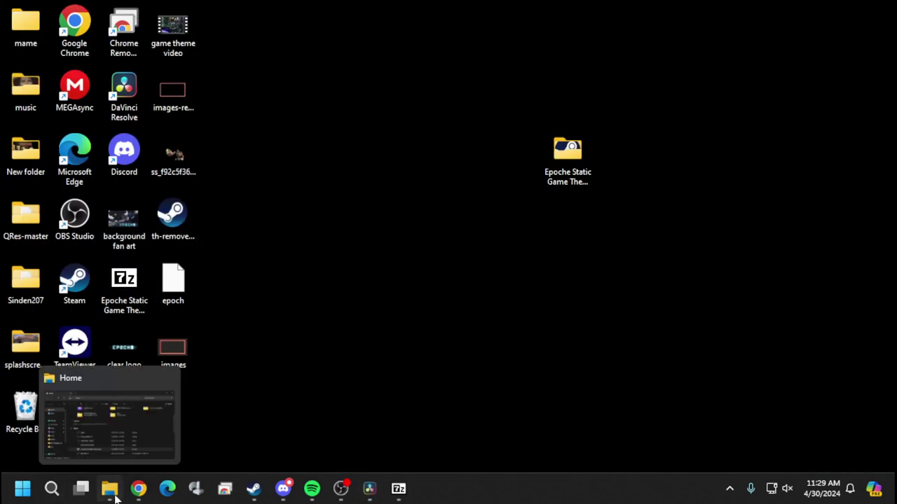
left_click(94, 425)
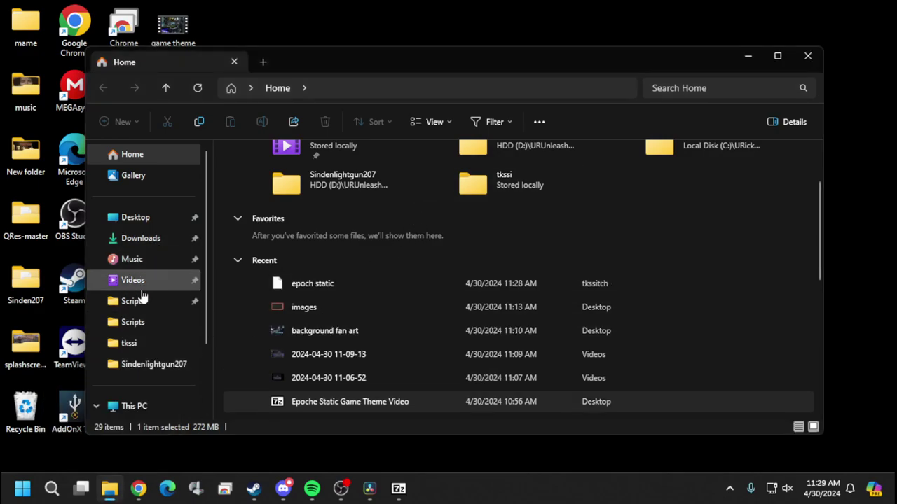
left_click(153, 350)
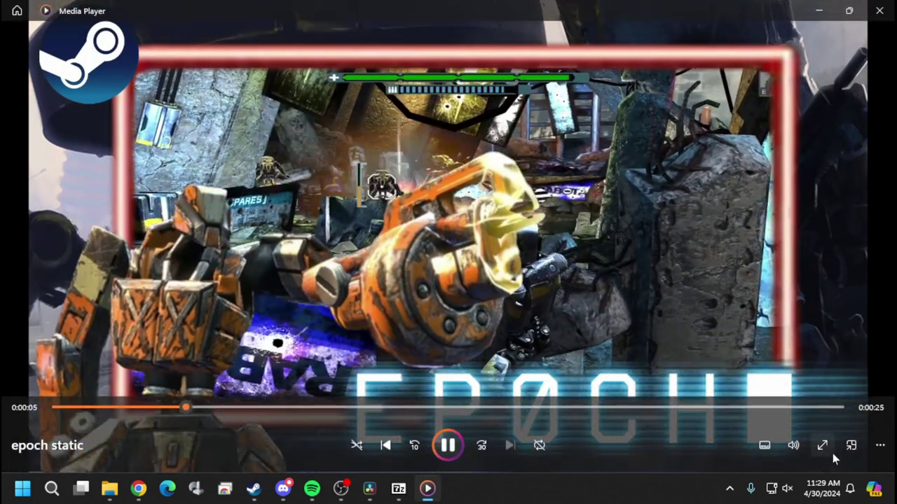
Play the exported epoch static video full screen in Media Player to review the result.
left_click(824, 447)
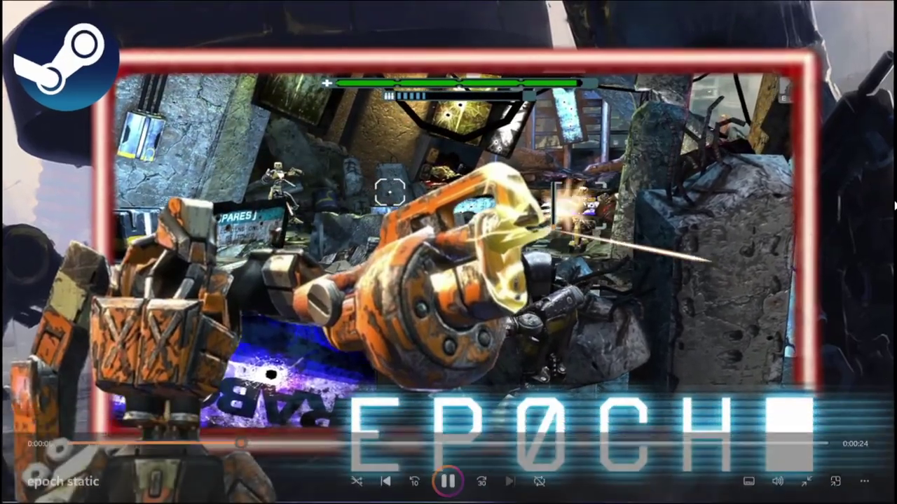